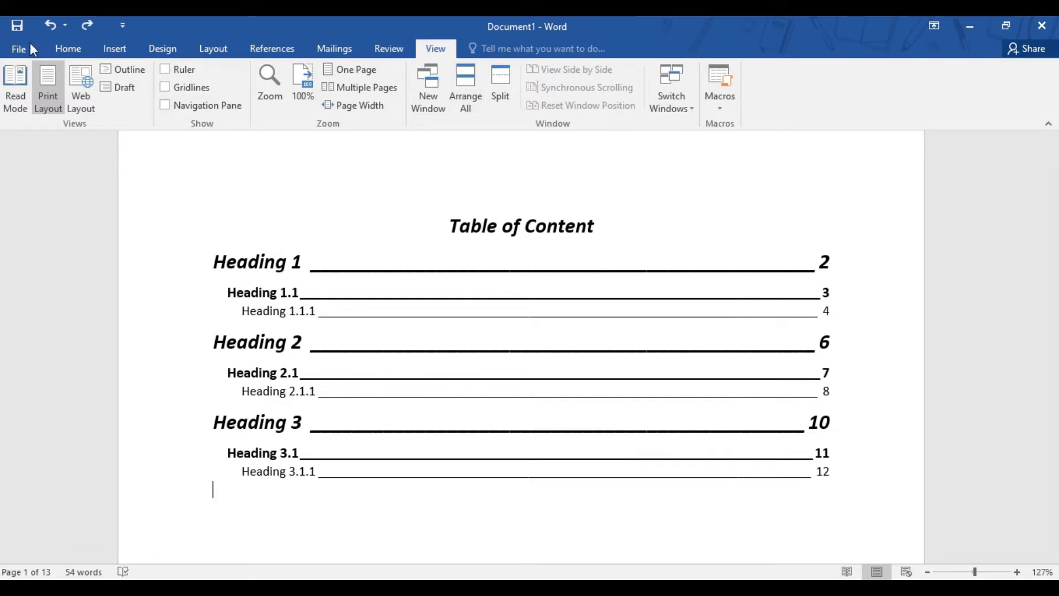
# Examine the Heading 1 page that follows the table of contents and return to the contents page
pyautogui.click(67, 49)
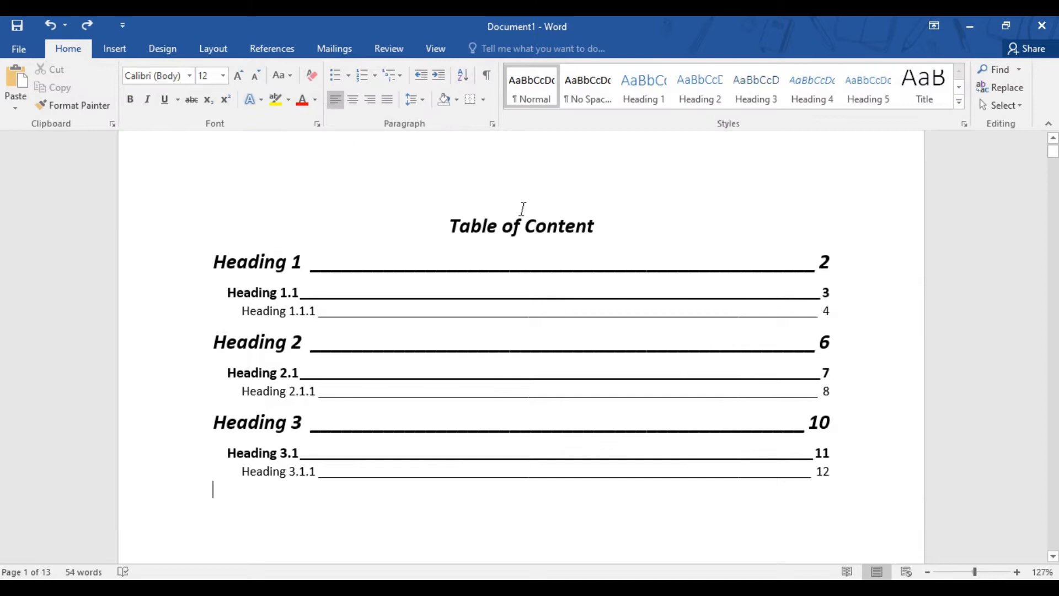
pyautogui.scroll(-10, 629, 350)
pyautogui.scroll(-5, 630, 352)
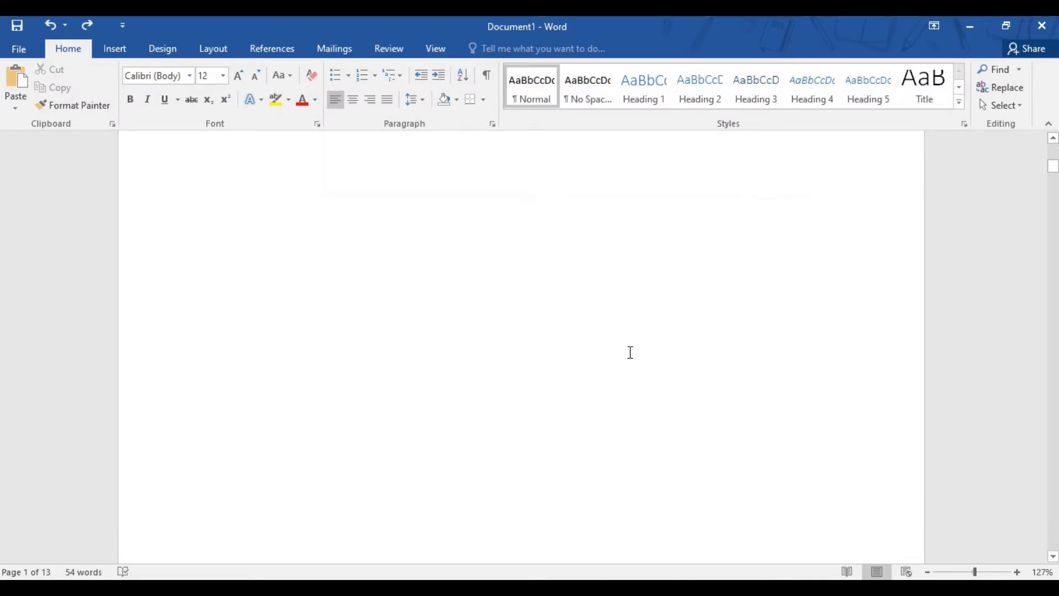
pyautogui.scroll(-3, 630, 352)
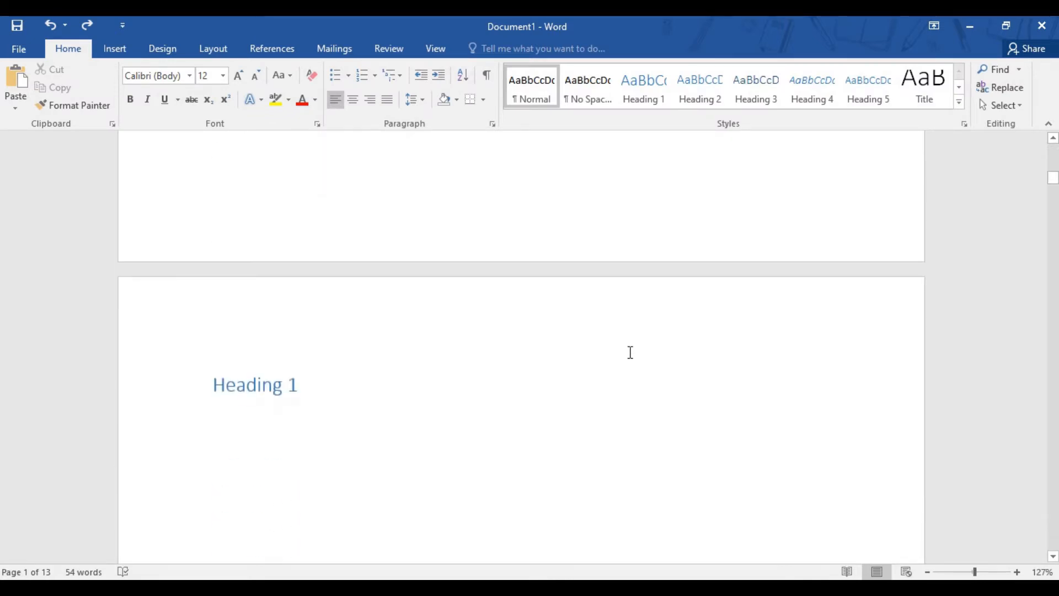
pyautogui.click(496, 395)
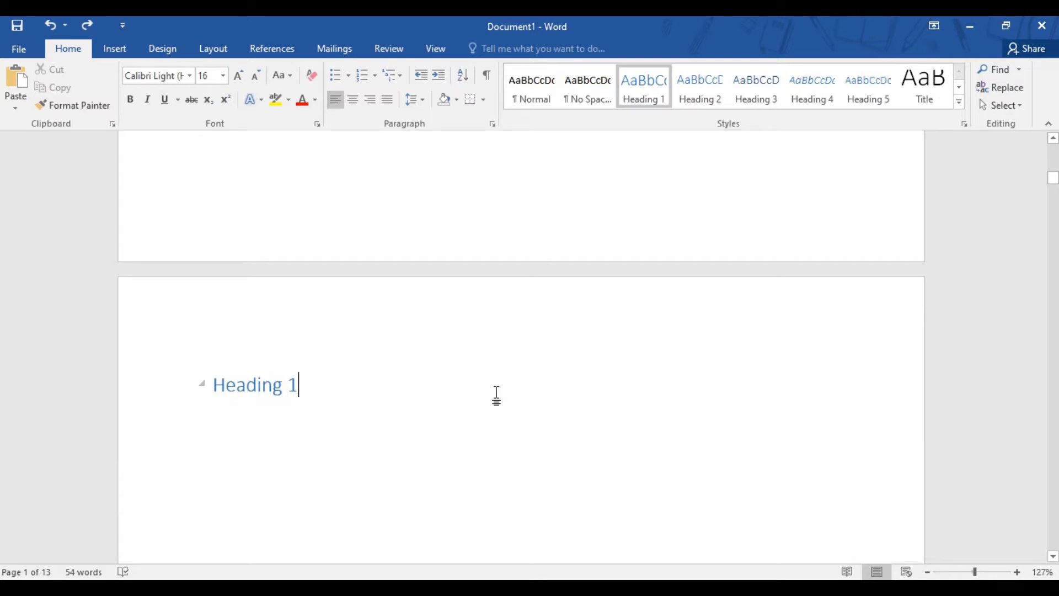
pyautogui.press('Return')
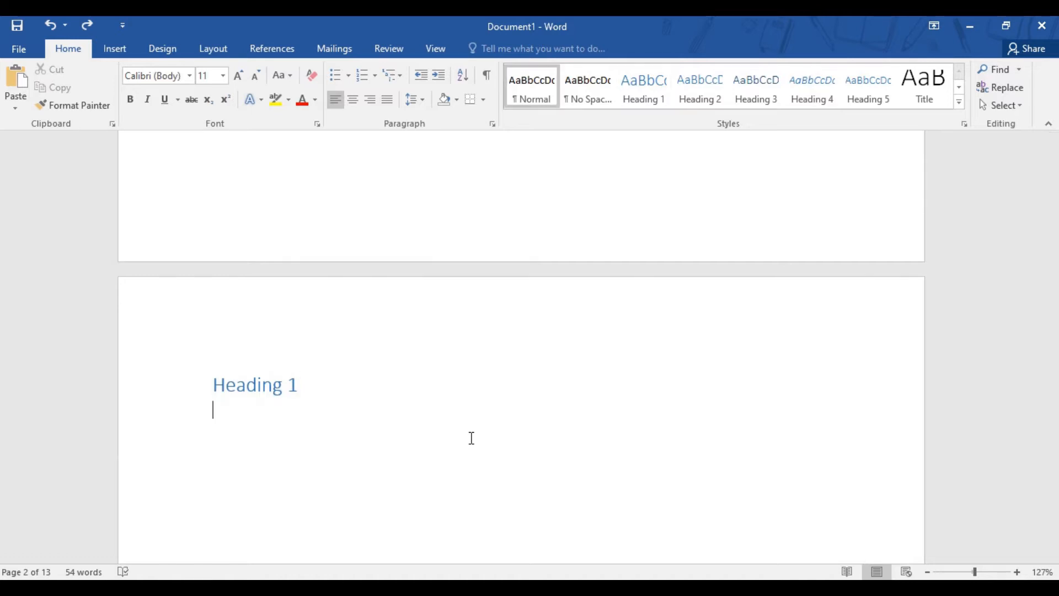
pyautogui.press('Up')
pyautogui.press('Down')
pyautogui.press('Down')
pyautogui.press('Up')
pyautogui.press('Up')
pyautogui.press('Up')
pyautogui.press('Up')
pyautogui.press('Up')
pyautogui.press('Down')
pyautogui.press('Down')
pyautogui.press('Down')
pyautogui.press('Down')
pyautogui.scroll(12, 471, 438)
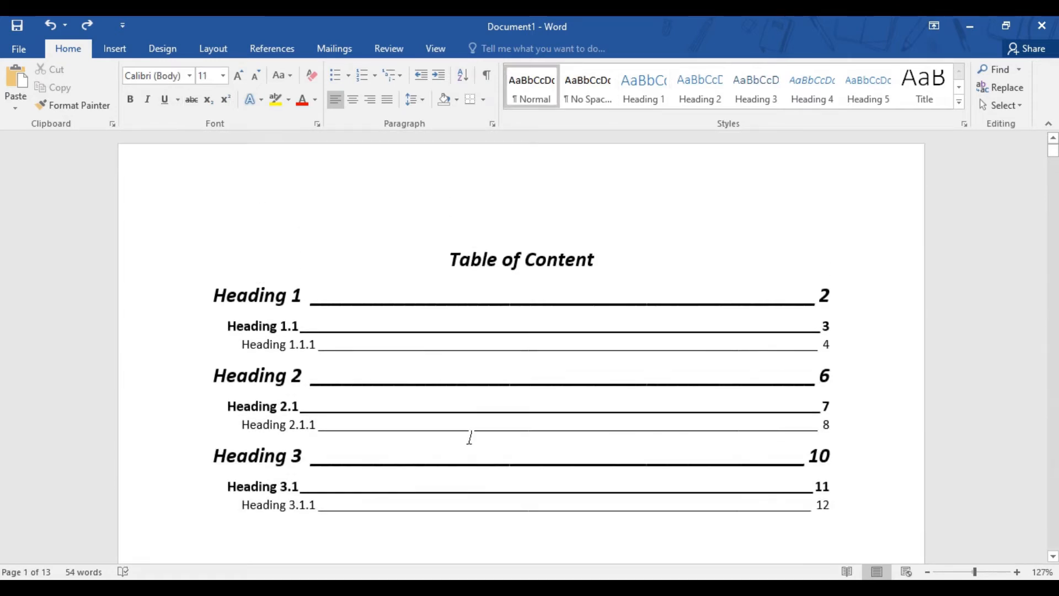
# Inspect the Heading 1, Heading 1.1 and Heading 1.1.1 entries in the table of contents
pyautogui.click(639, 254)
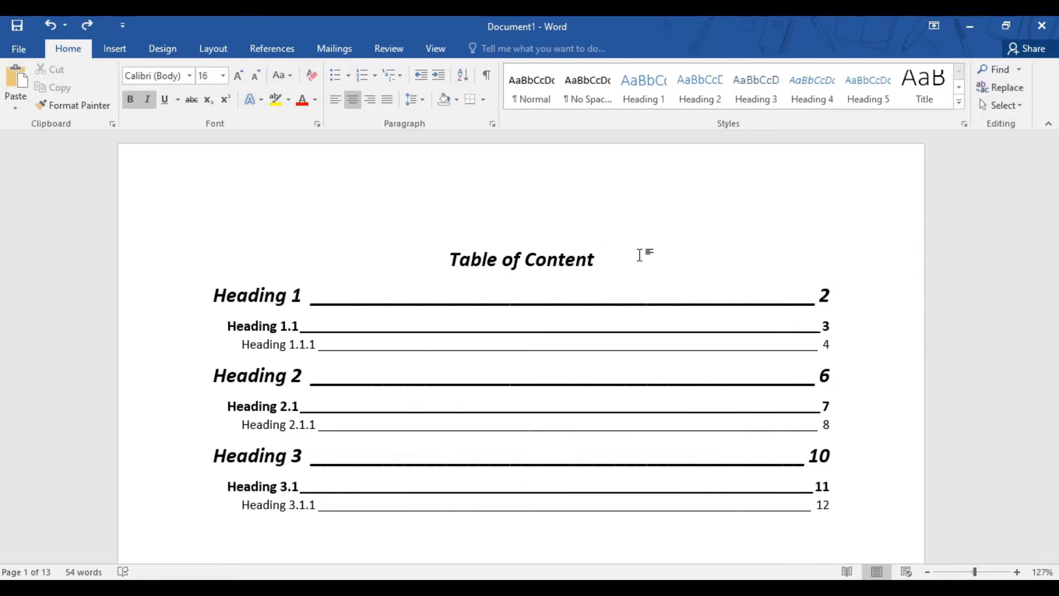
pyautogui.click(279, 295)
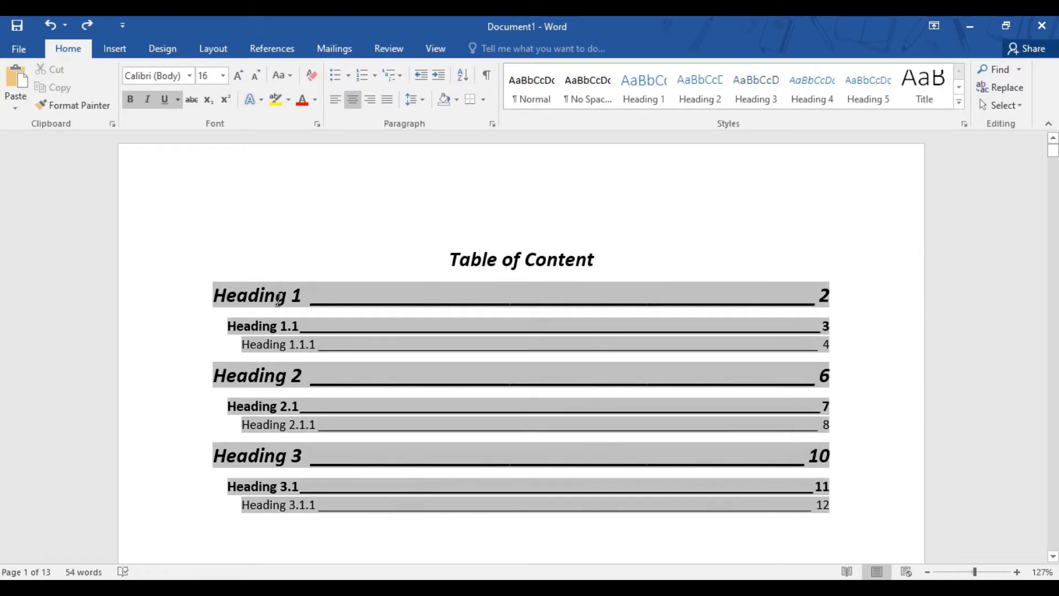
pyautogui.click(278, 328)
pyautogui.click(297, 343)
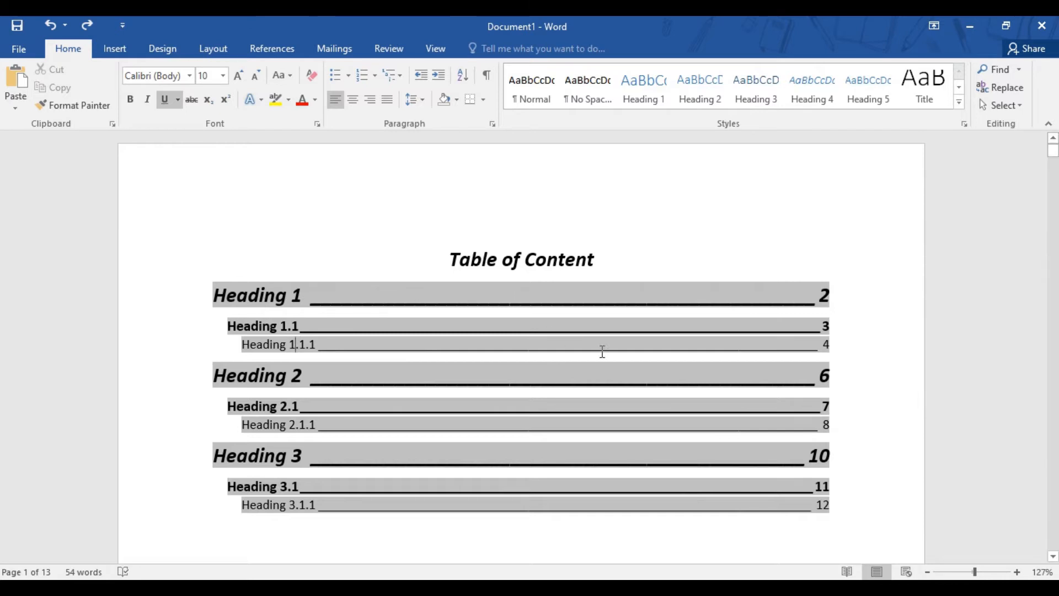
pyautogui.press('Up')
pyautogui.press('Up')
# Add the placeholder text "sgjsbfksd" on a new line below Heading 1 on page 2
pyautogui.scroll(-5, 877, 453)
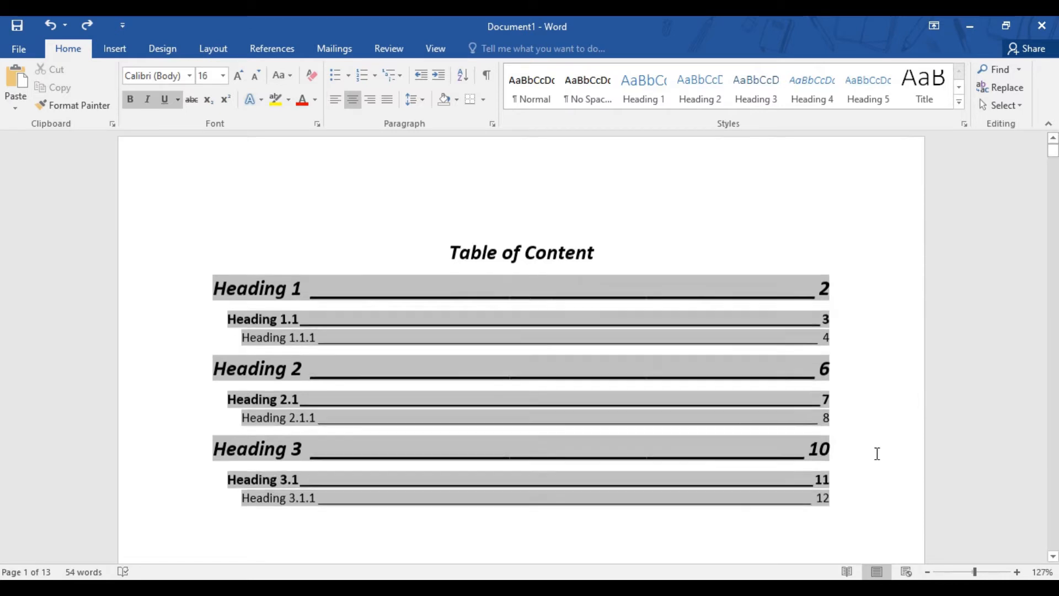
pyautogui.scroll(-10, 876, 453)
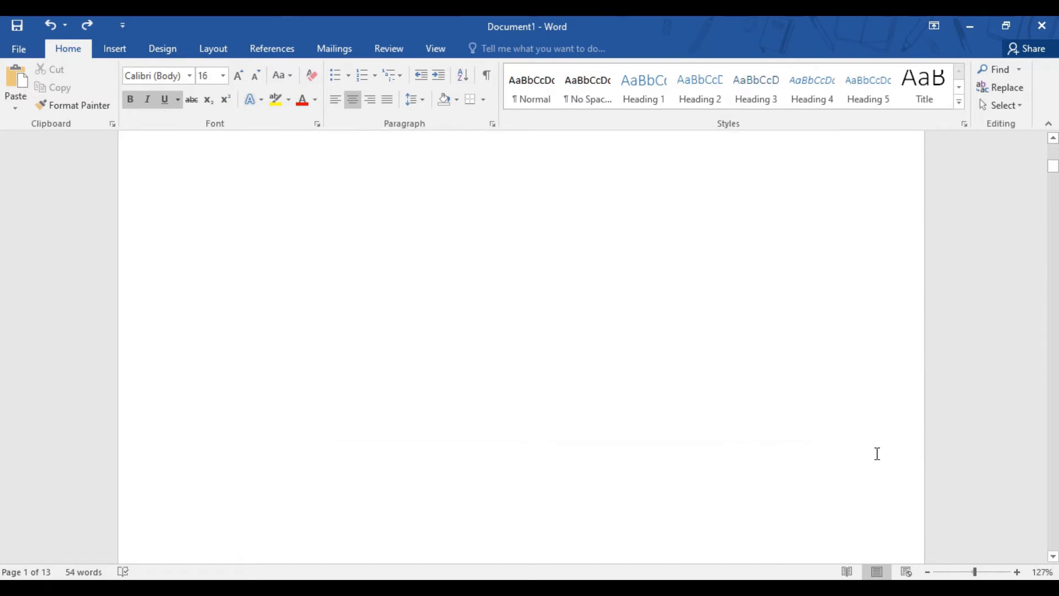
pyautogui.scroll(-3, 876, 453)
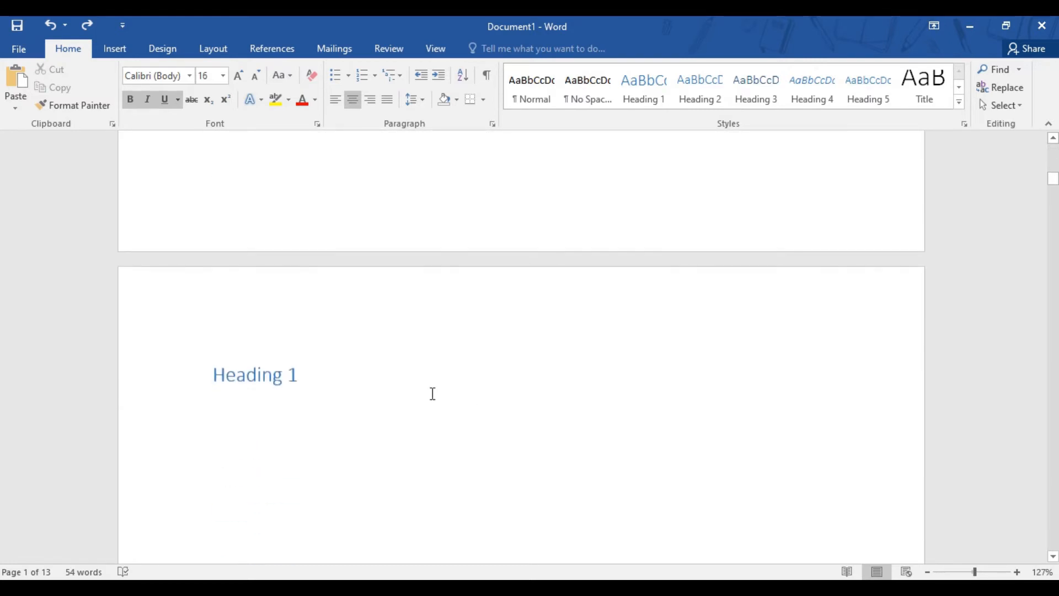
pyautogui.click(383, 372)
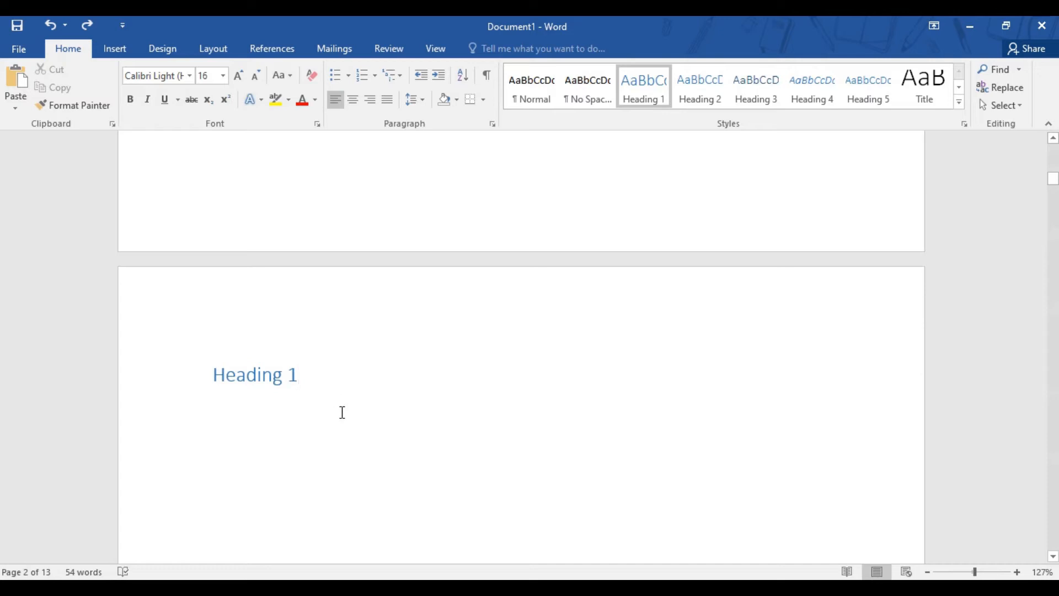
pyautogui.press('Return')
pyautogui.write('sgjsbfksd')
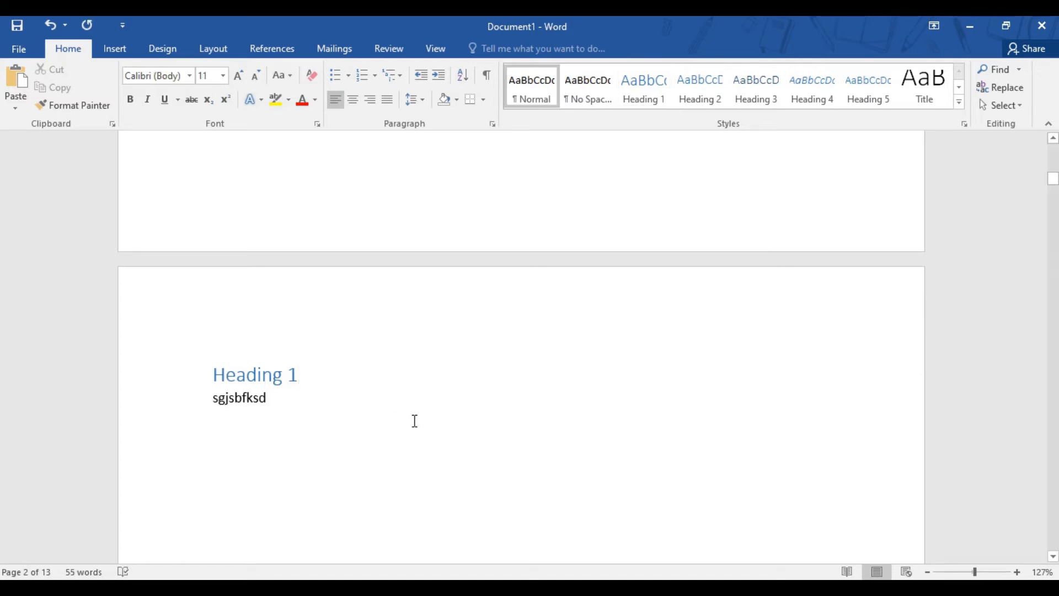
# Add the placeholder text "sdnsvfjbsdfsd" on a new line below Heading 1.1 on page 3
pyautogui.scroll(-5, 415, 421)
pyautogui.scroll(-5, 418, 421)
pyautogui.click(354, 403)
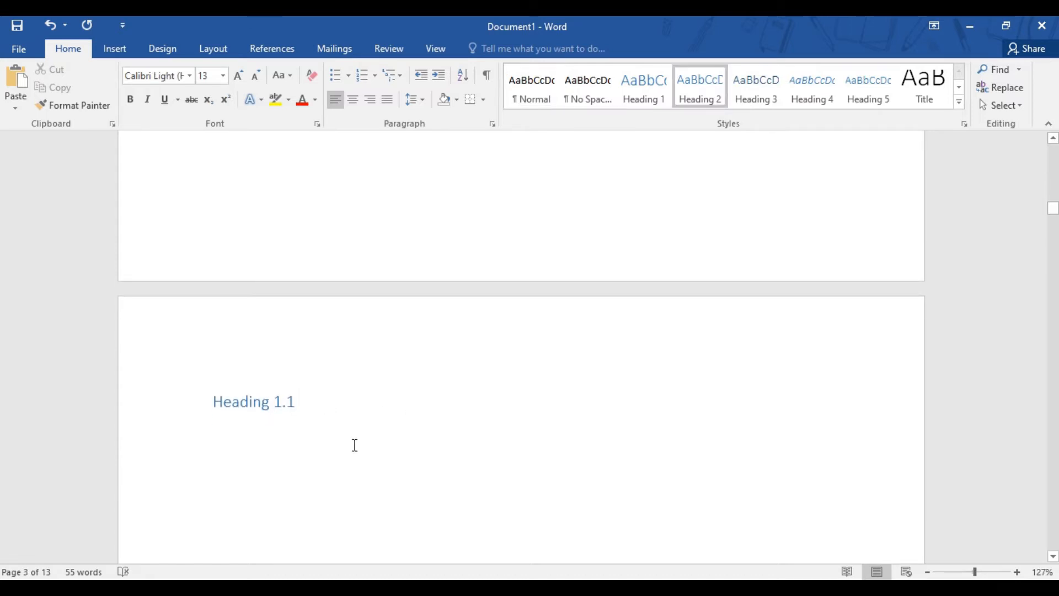
pyautogui.press('Return')
pyautogui.write('sdnsvfjbsdfsd')
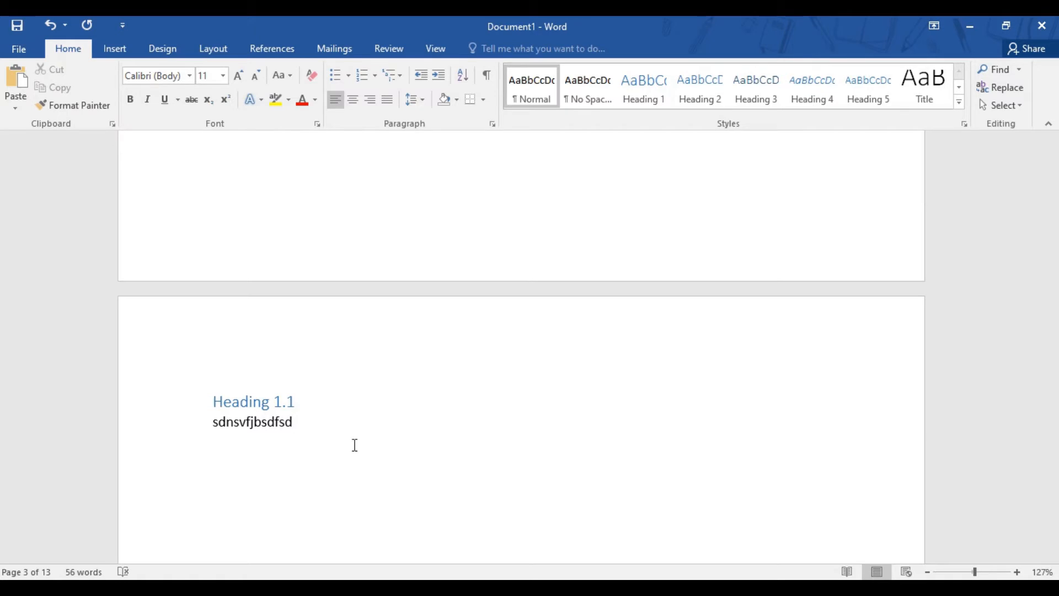
# Check which heading styles are applied to Heading 1, Heading 1.1, Heading 1.1.1 and Heading 1.1.1.1
pyautogui.scroll(-15, 354, 445)
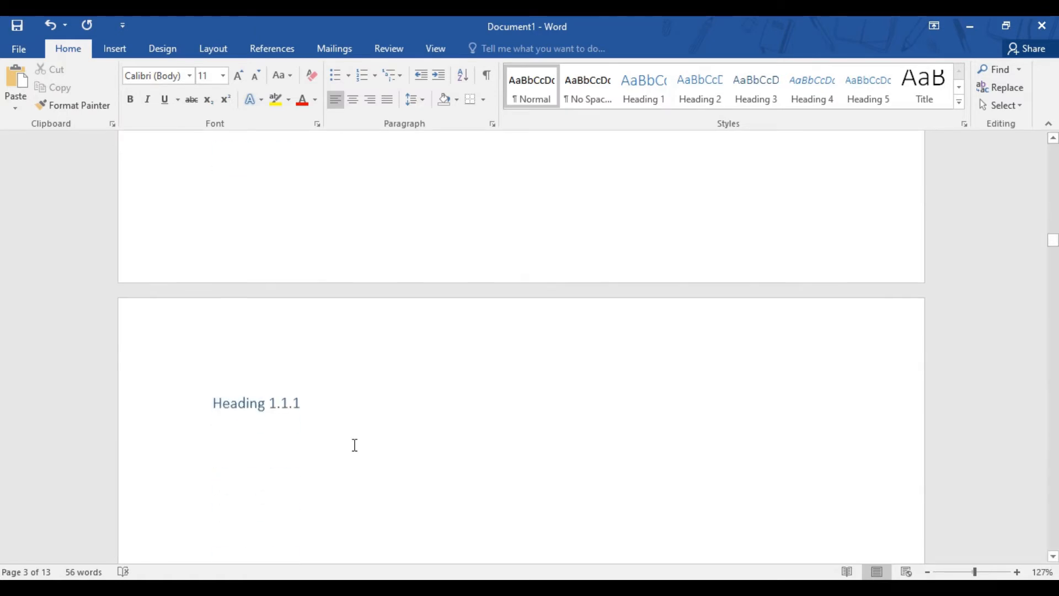
pyautogui.scroll(5, 425, 368)
pyautogui.scroll(5, 425, 369)
pyautogui.scroll(5, 425, 366)
pyautogui.click(284, 321)
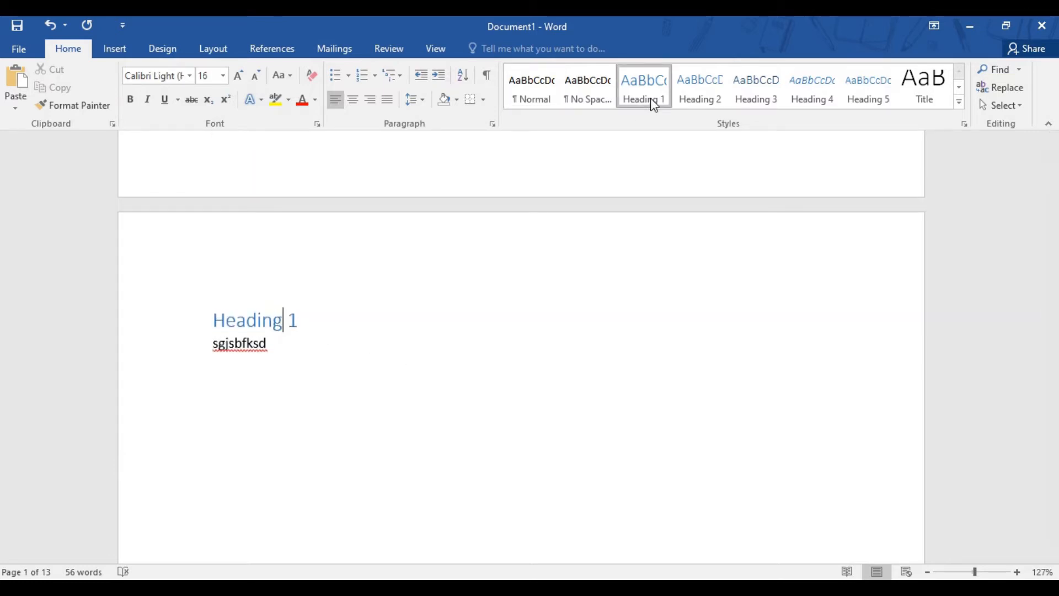
pyautogui.scroll(-2, 395, 327)
pyautogui.scroll(-10, 395, 327)
pyautogui.click(264, 379)
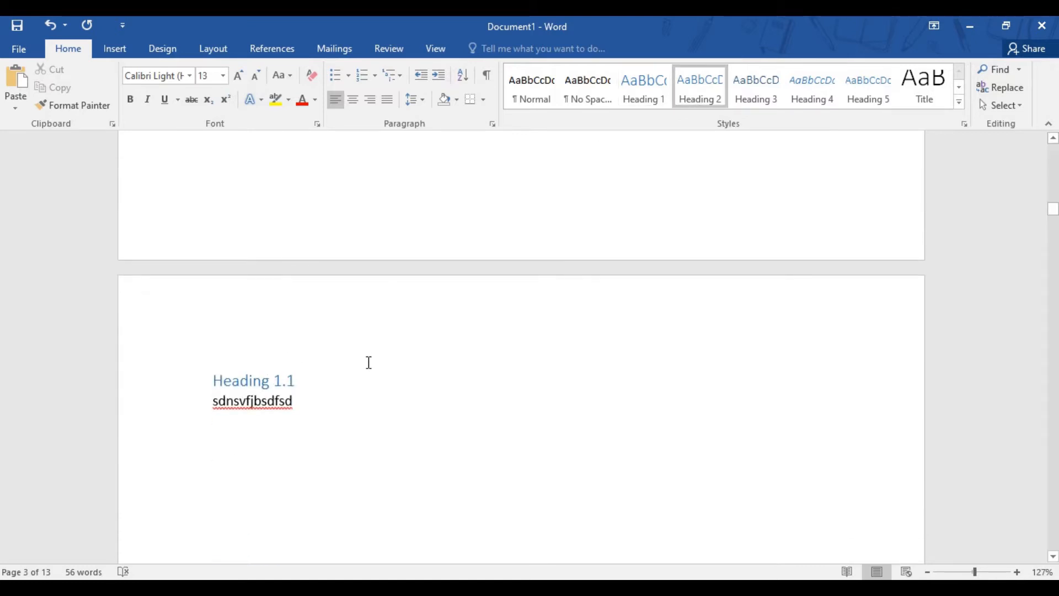
pyautogui.scroll(-5, 328, 409)
pyautogui.scroll(-5, 330, 410)
pyautogui.click(265, 334)
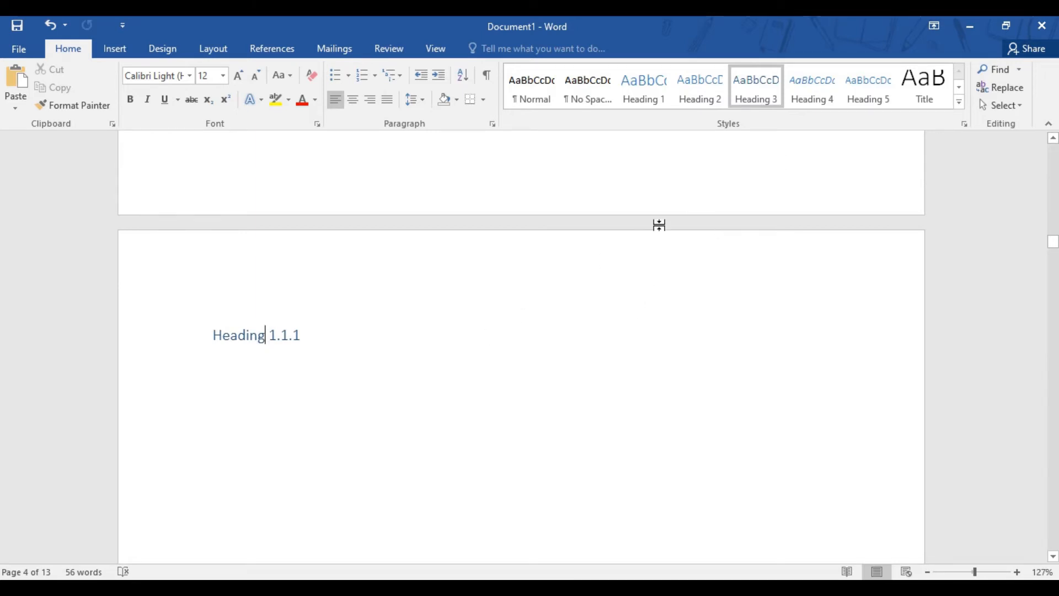
pyautogui.scroll(-15, 287, 399)
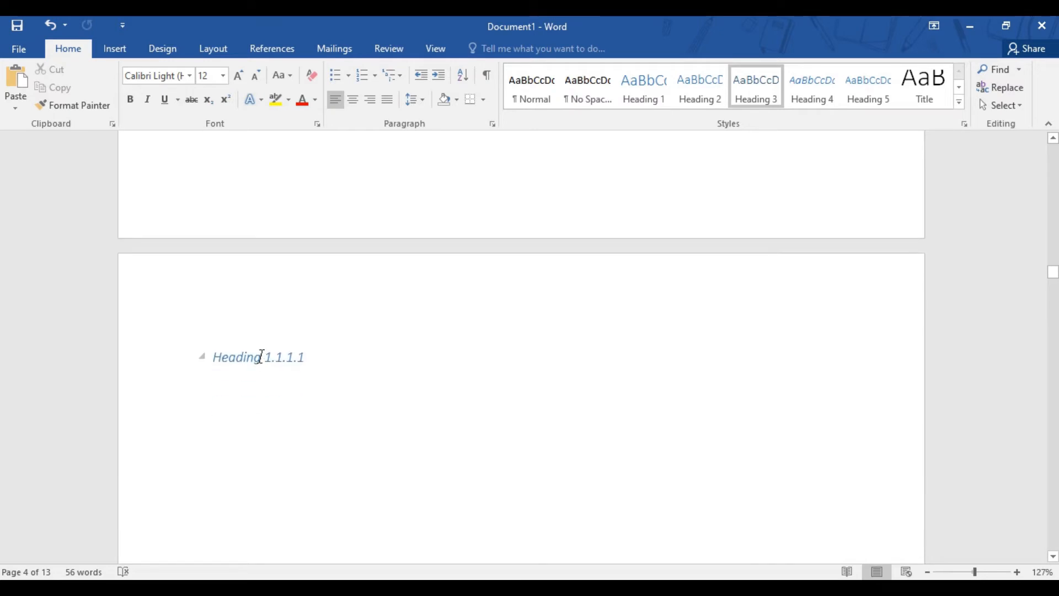
pyautogui.click(263, 357)
# Delete the existing table of contents together with its "Table of Content" title from the first page
pyautogui.scroll(6, 562, 275)
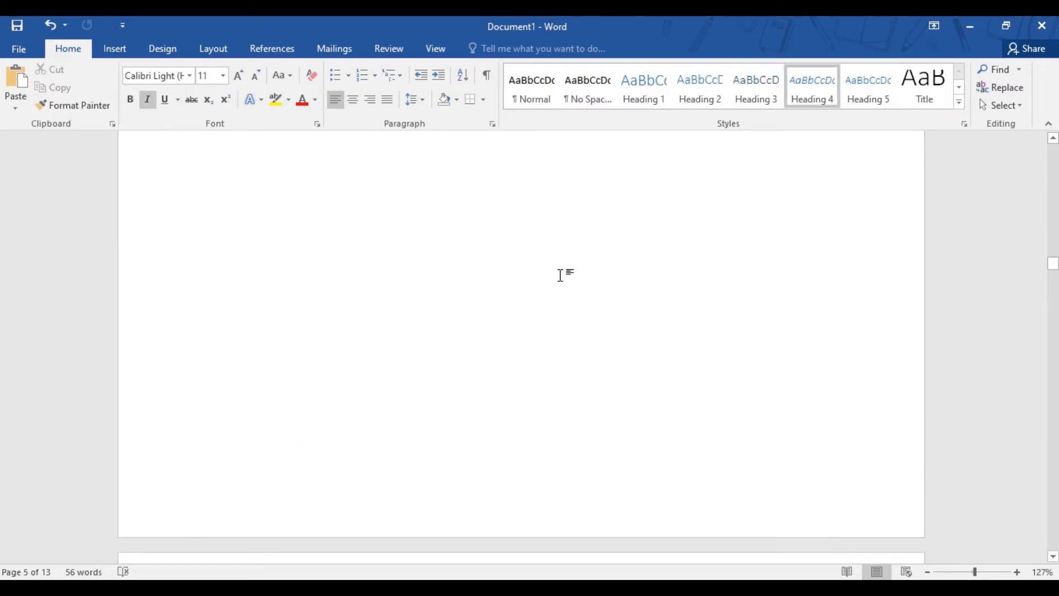
pyautogui.scroll(2, 560, 275)
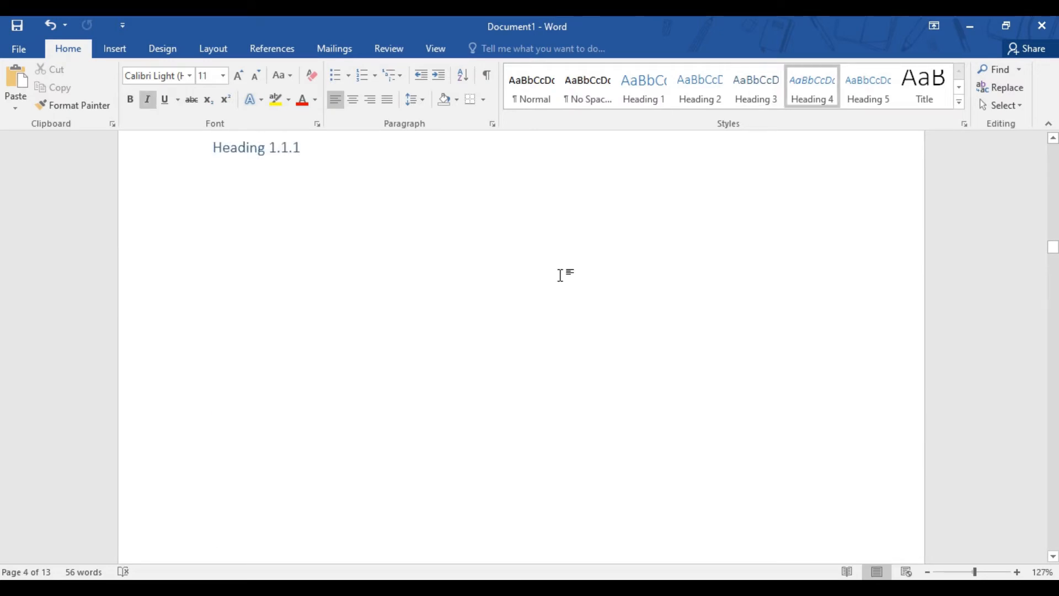
pyautogui.scroll(10, 662, 263)
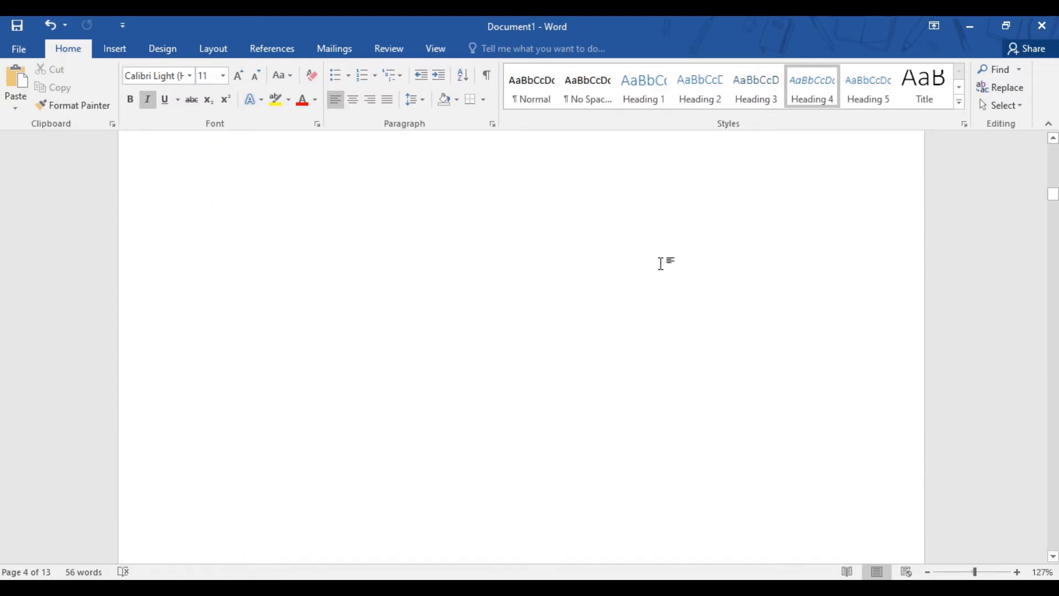
pyautogui.scroll(10, 660, 263)
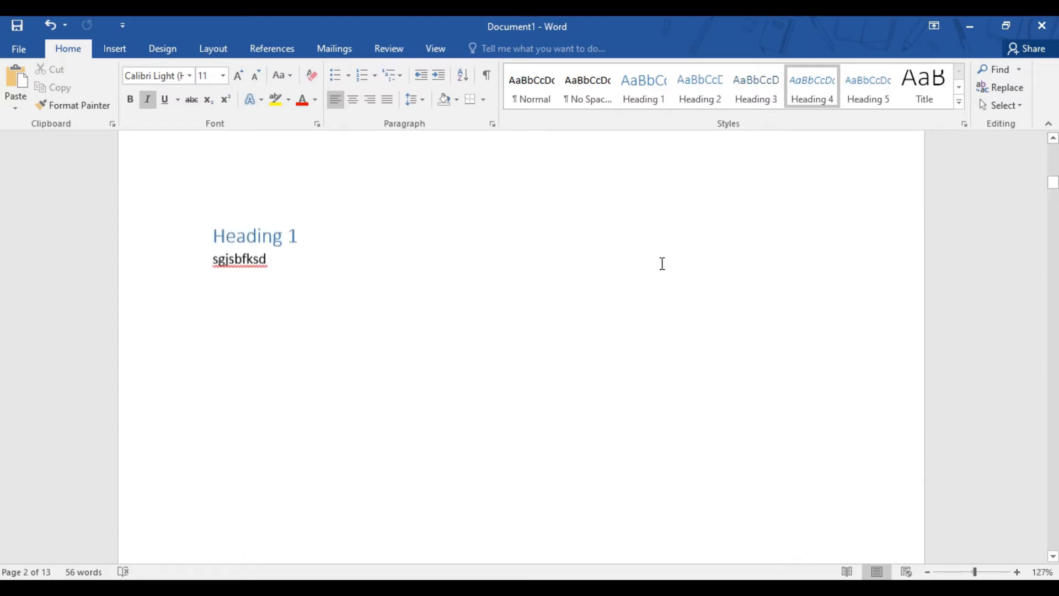
pyautogui.scroll(10, 660, 263)
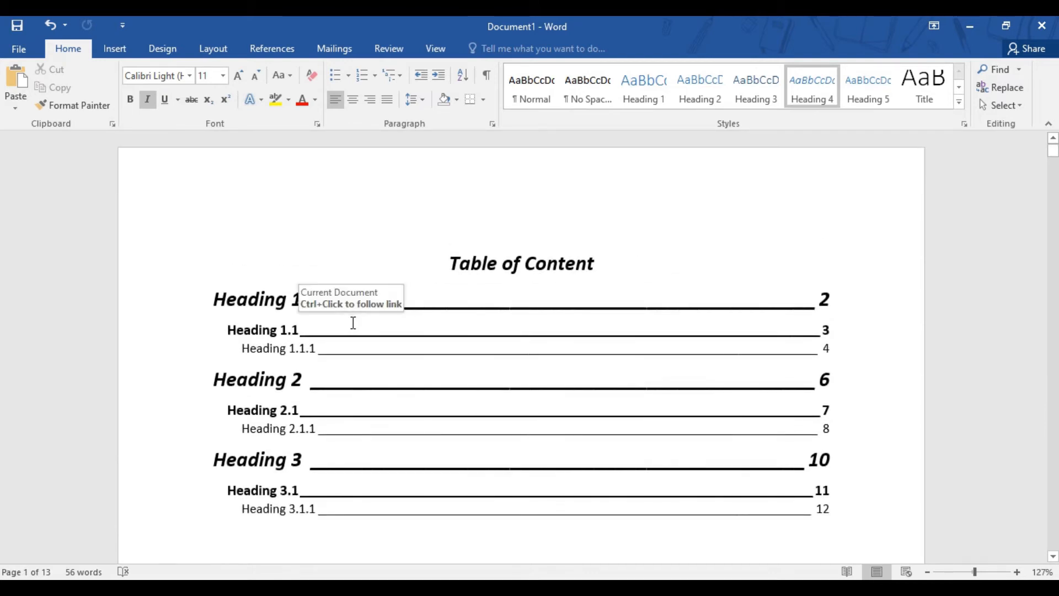
pyautogui.click(332, 347)
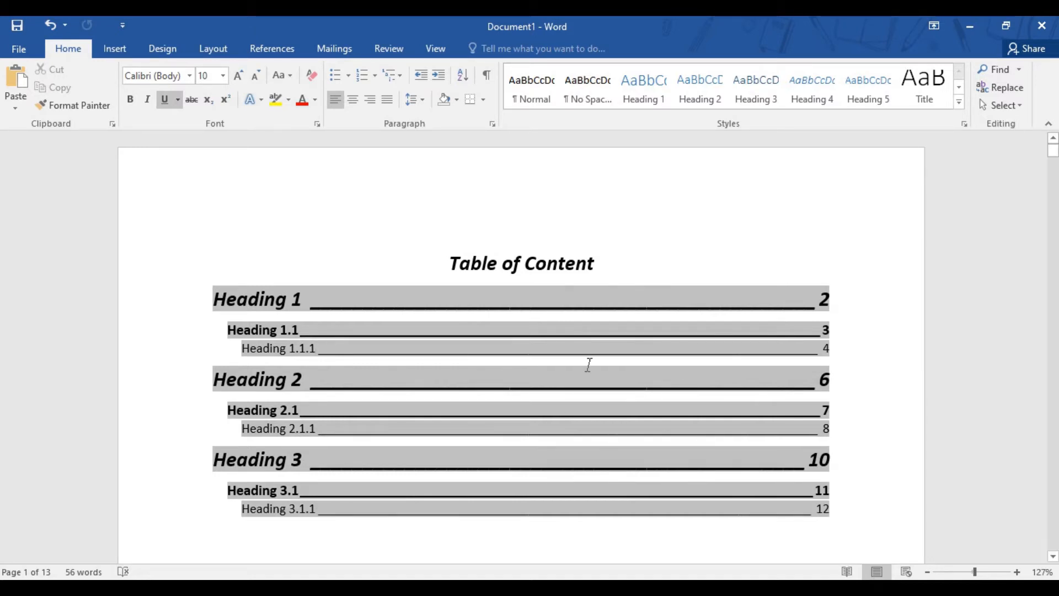
pyautogui.moveTo(848, 513); pyautogui.dragTo(252, 254)
pyautogui.press('Delete')
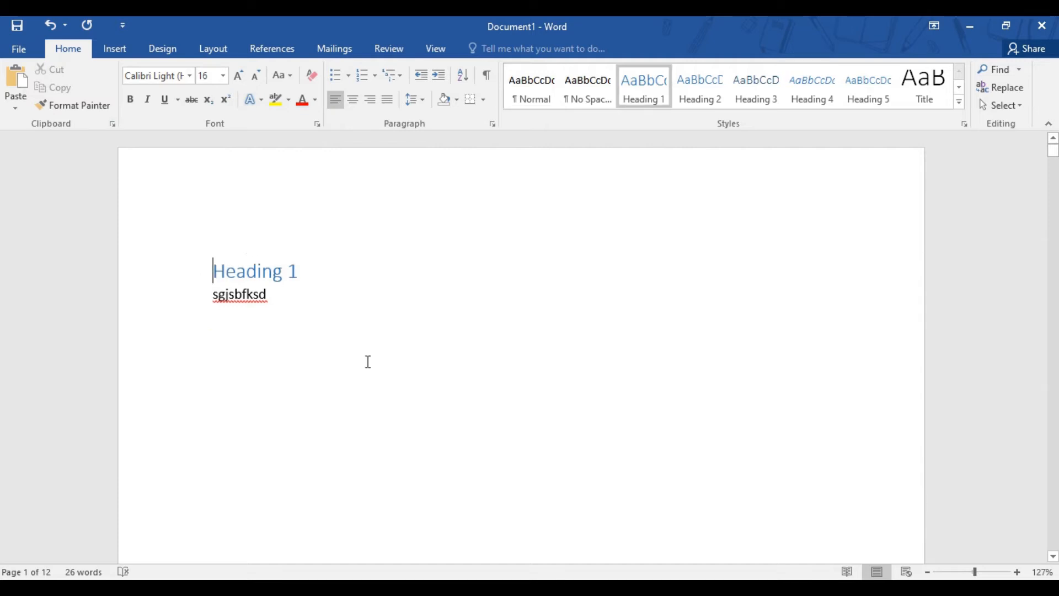
# Review the document's heading pages from Heading 1 through to Heading 2
pyautogui.scroll(-2, 427, 397)
pyautogui.scroll(-15, 429, 397)
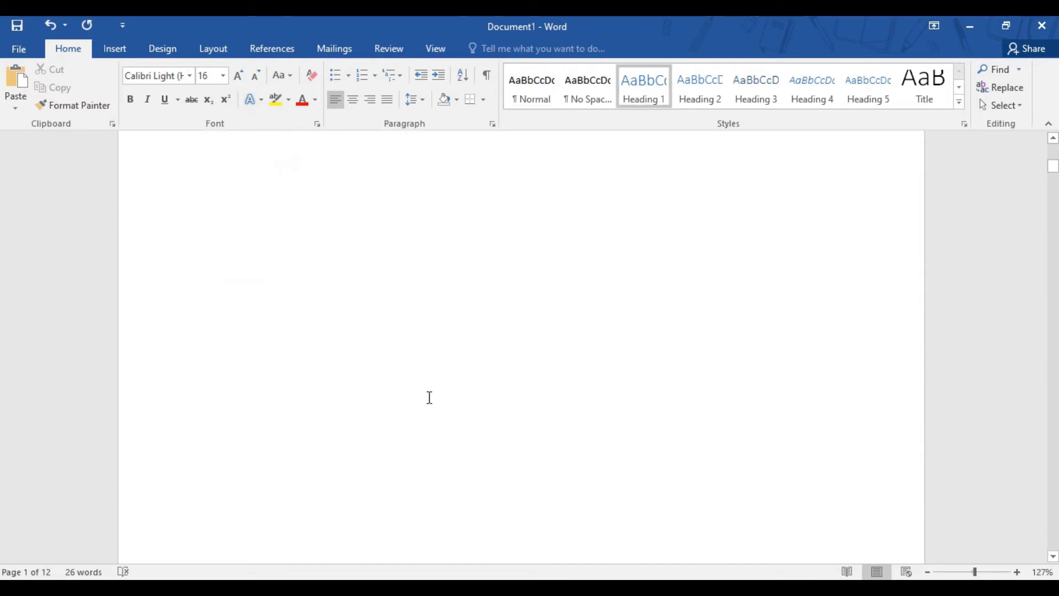
pyautogui.scroll(-15, 429, 397)
pyautogui.scroll(-8, 429, 397)
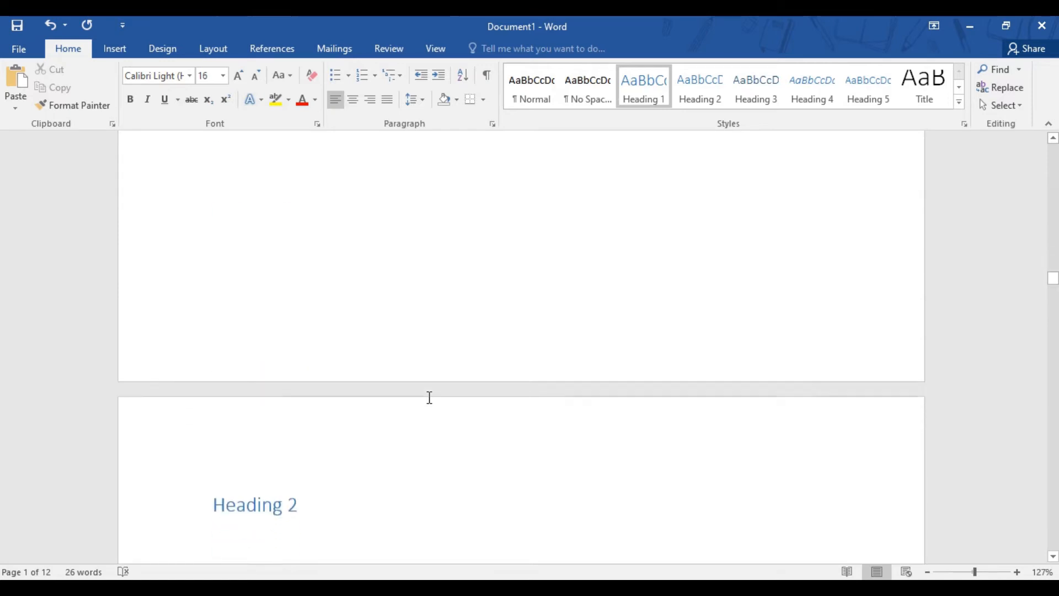
pyautogui.click(355, 238)
pyautogui.click(357, 330)
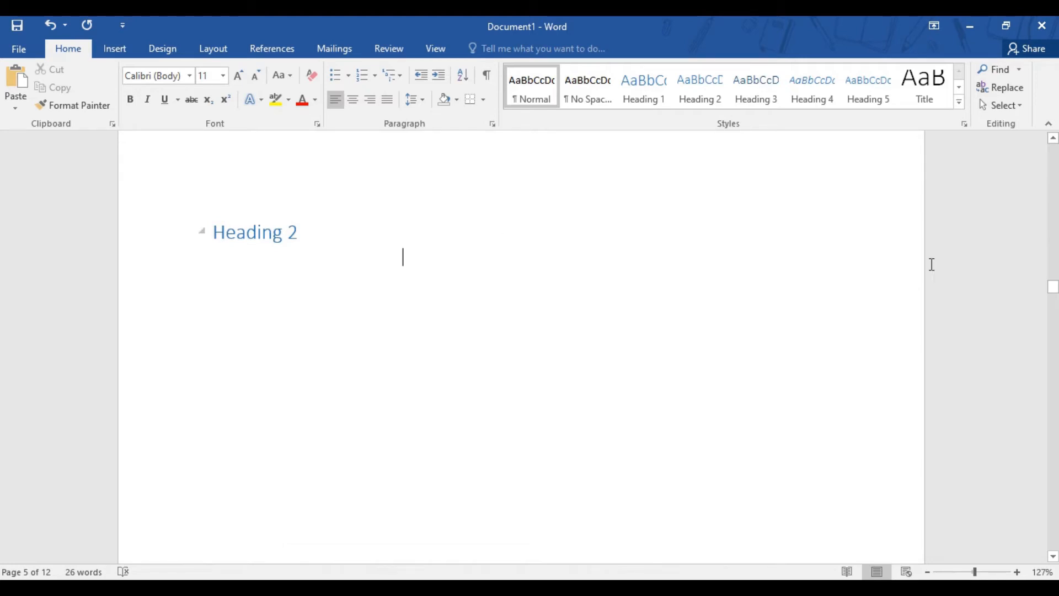
# Insert a page break before Heading 1 to leave an empty page at the start of the document
pyautogui.moveTo(1053, 286); pyautogui.dragTo(1053, 145)
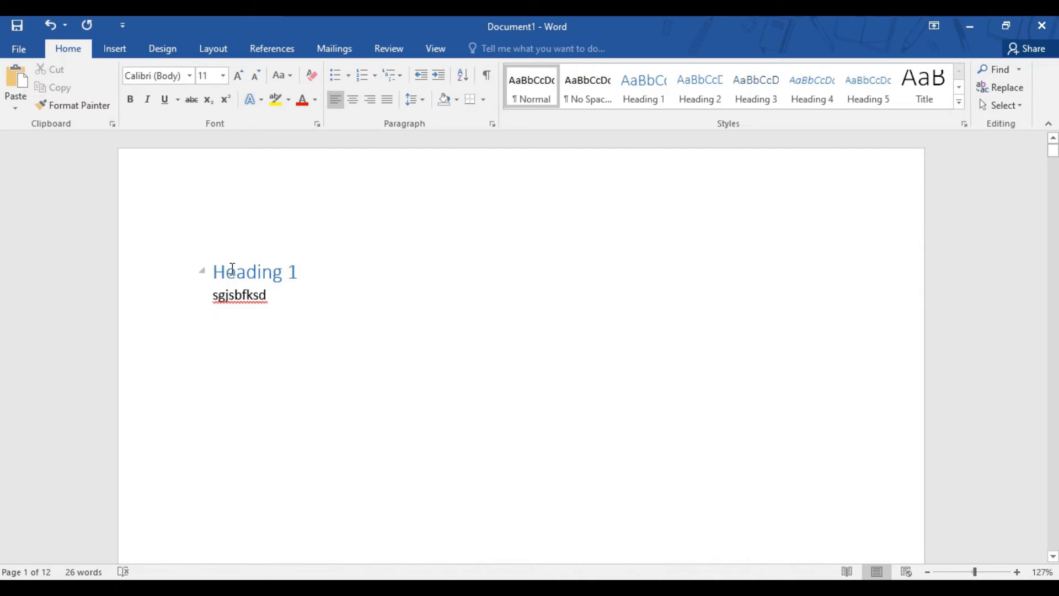
pyautogui.click(351, 260)
pyautogui.press('Left')
pyautogui.press('Left')
pyautogui.press('Left')
pyautogui.press('Left')
pyautogui.press('Left')
pyautogui.press('Left')
pyautogui.press('Left')
pyautogui.press('Left')
pyautogui.press('Left')
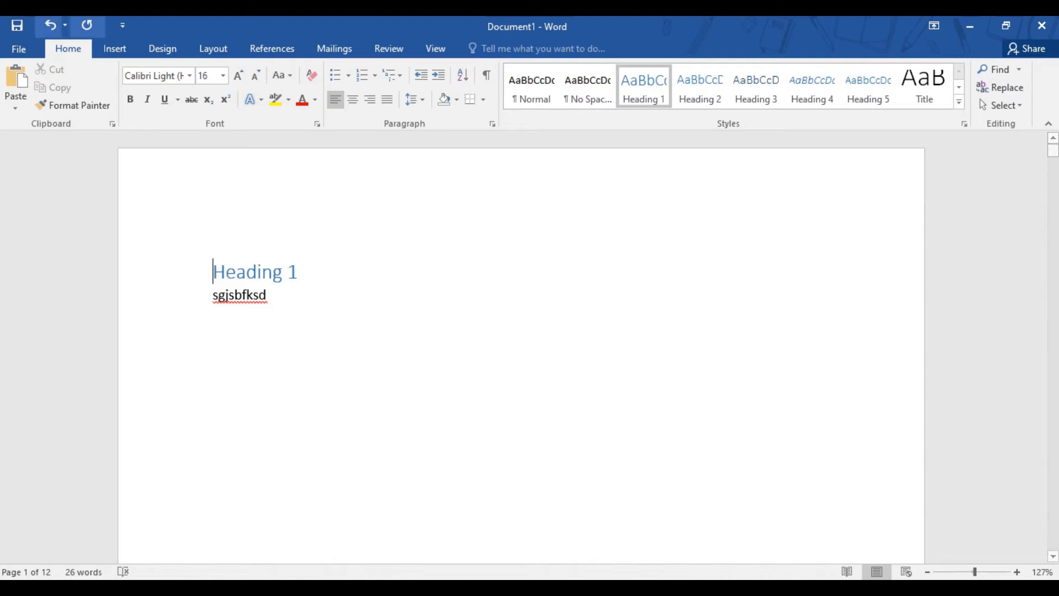
pyautogui.click(117, 46)
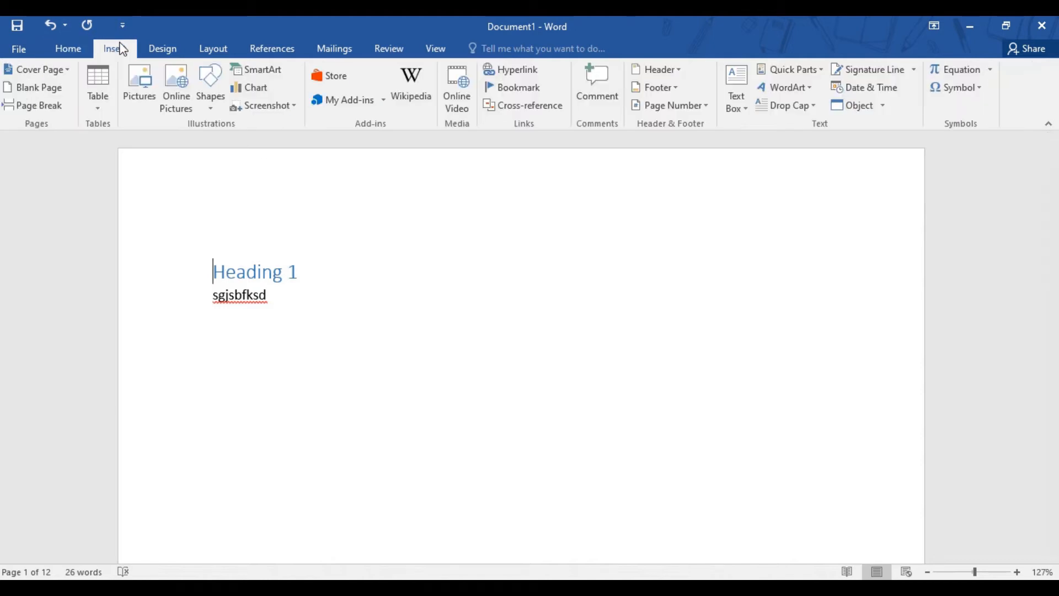
pyautogui.click(46, 107)
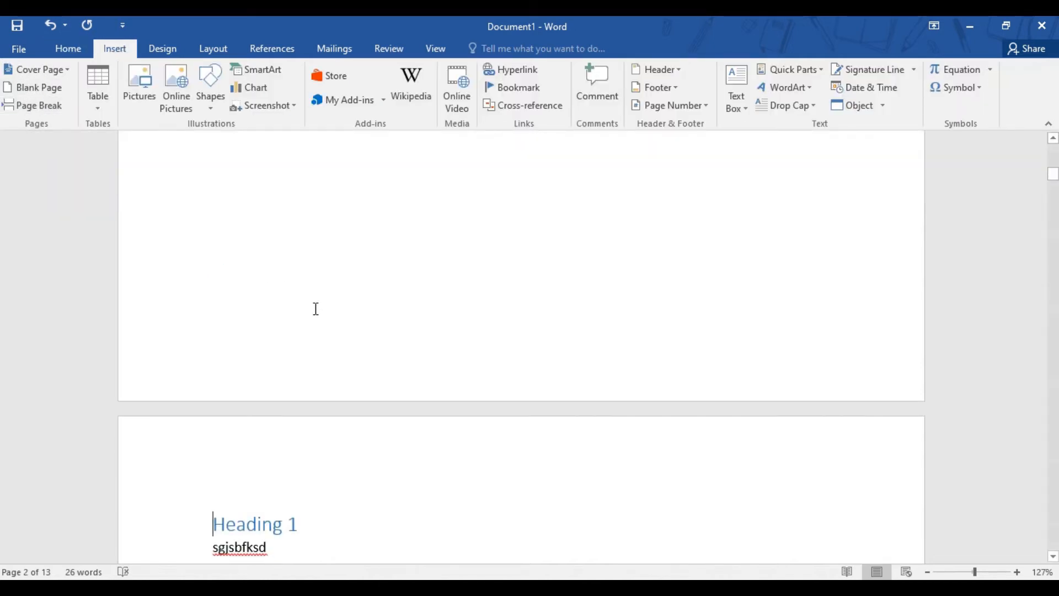
# Add the title "Table of Content" on the empty first page and format it centred, bold and 16 pt
pyautogui.scroll(4, 313, 309)
pyautogui.click(319, 234)
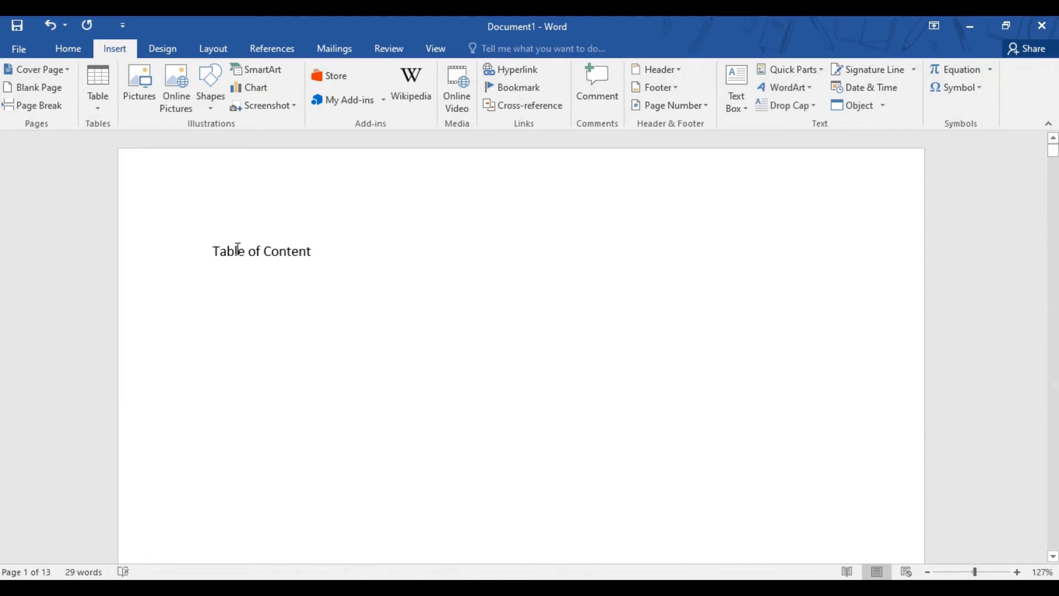
pyautogui.moveTo(238, 249); pyautogui.dragTo(338, 253)
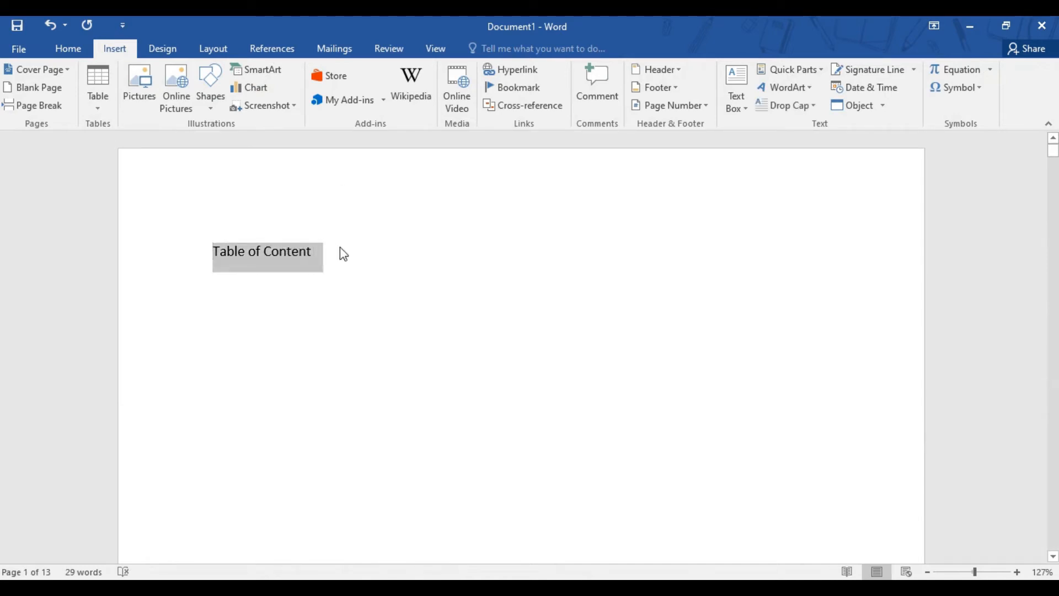
pyautogui.click(68, 49)
pyautogui.click(353, 101)
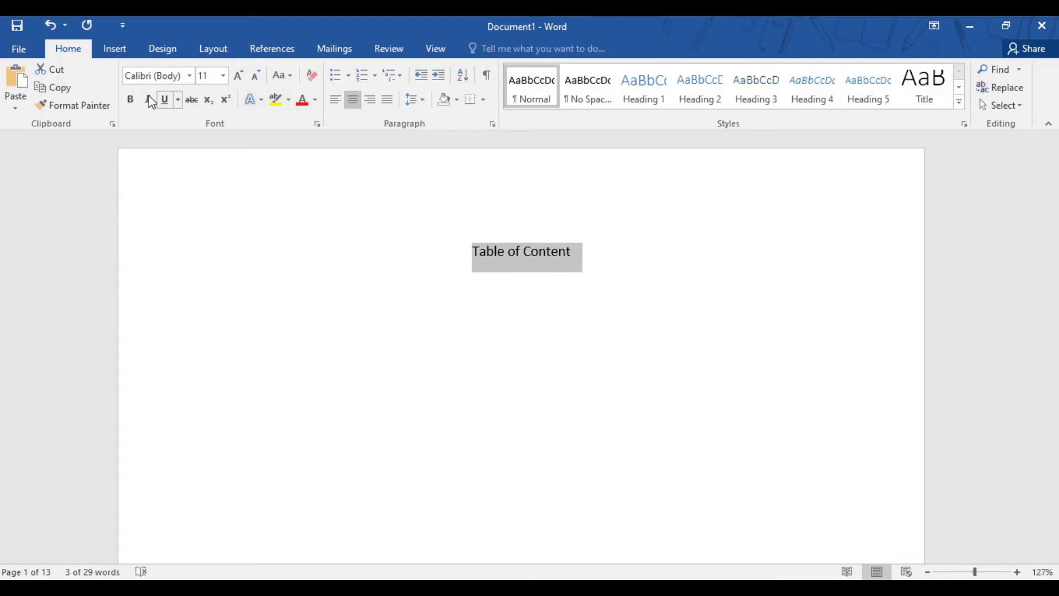
pyautogui.click(131, 98)
pyautogui.click(238, 75)
pyautogui.click(238, 75)
pyautogui.click(238, 75)
pyautogui.click(663, 310)
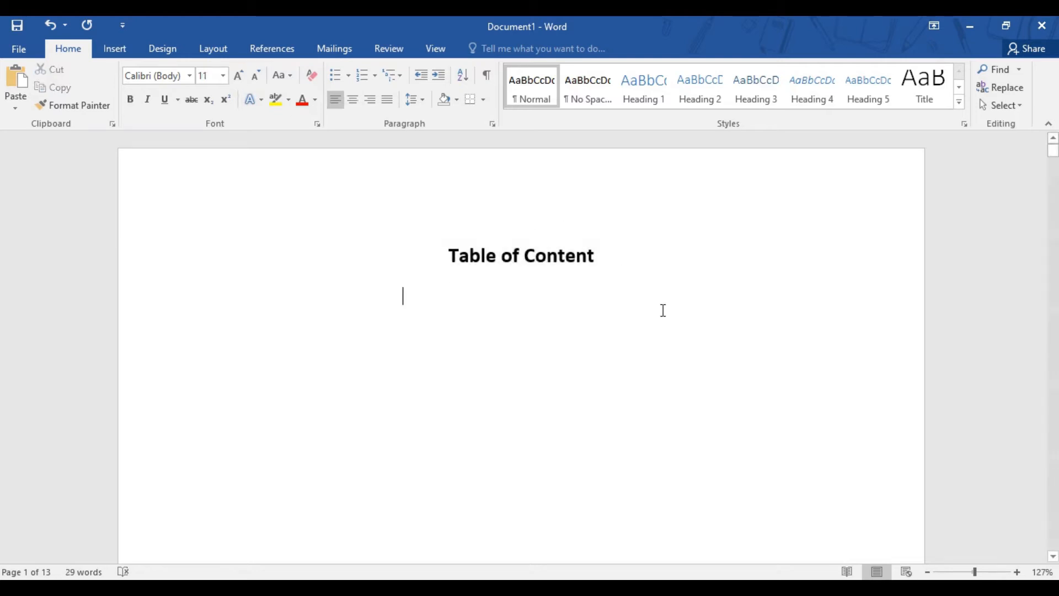
# Insert a page break between the "Table of Content" title and Heading 1, leaving the cursor on the empty line below the title
pyautogui.press('Down')
pyautogui.click(110, 48)
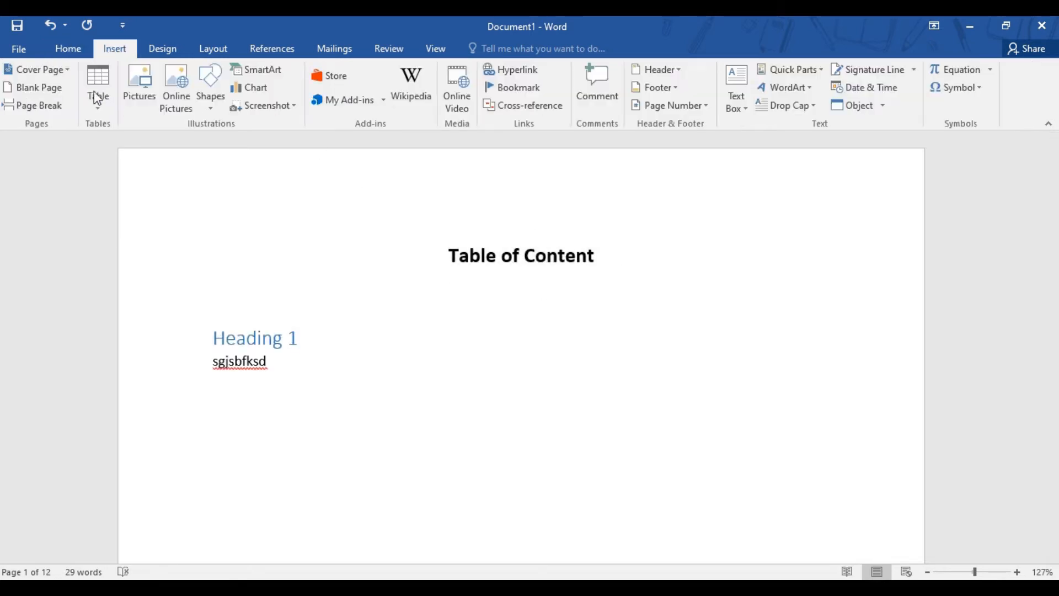
pyautogui.click(30, 105)
pyautogui.press('Down')
pyautogui.press('Down')
pyautogui.press('Up')
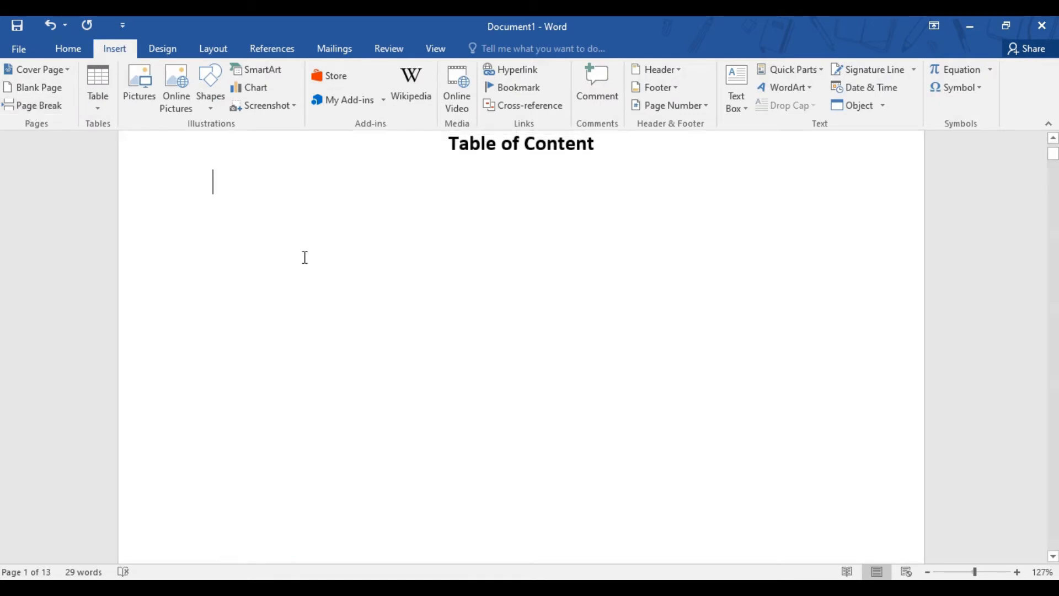
# Insert the built-in Automatic Table 1 table of contents below the title
pyautogui.click(284, 51)
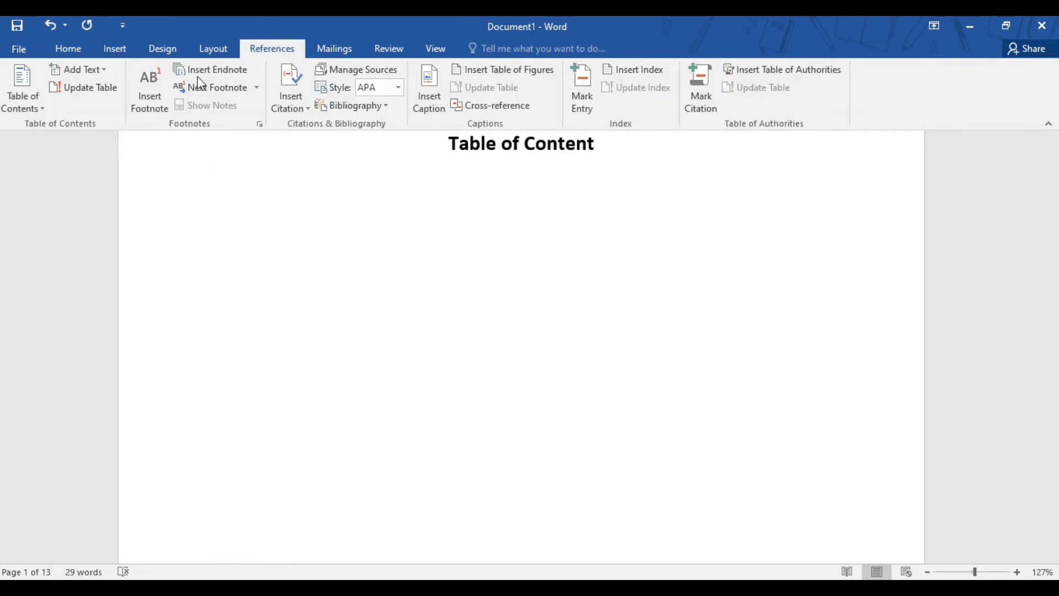
pyautogui.click(43, 108)
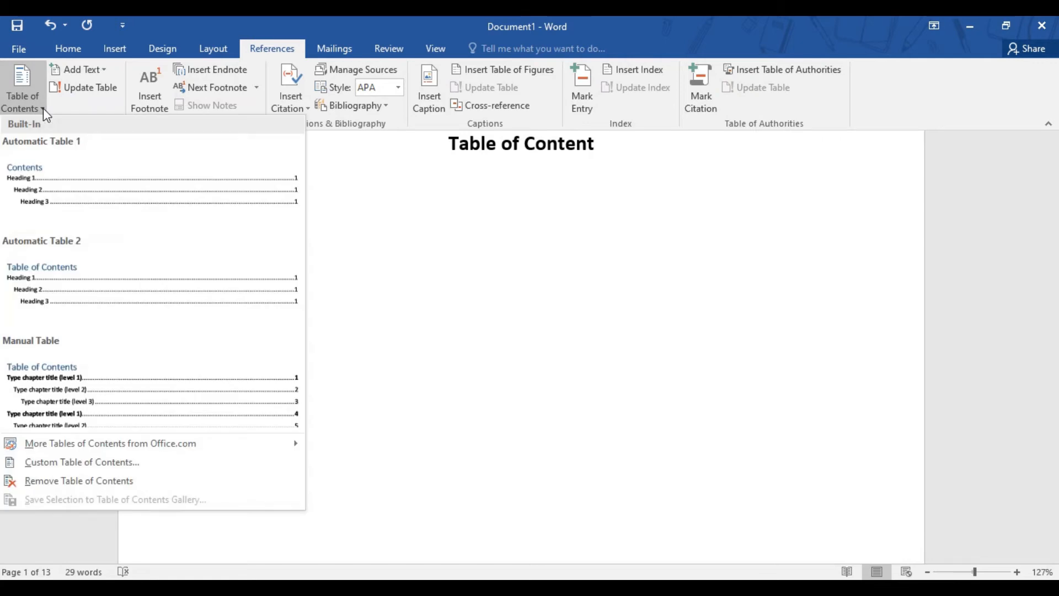
pyautogui.click(94, 196)
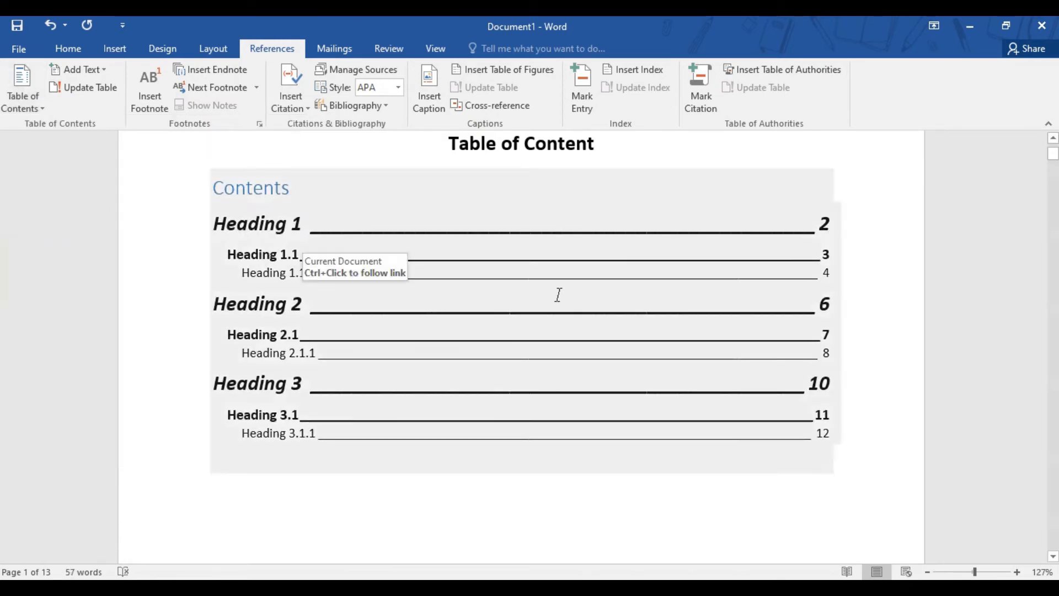
# Remove the "Contents" heading text from the inserted table of contents while keeping the Heading 1 entry intact
pyautogui.click(296, 187)
pyautogui.press('BackSpace')
pyautogui.press('BackSpace')
pyautogui.press('BackSpace')
pyautogui.press('BackSpace')
pyautogui.press('BackSpace')
pyautogui.press('BackSpace')
pyautogui.press('BackSpace')
pyautogui.press('BackSpace')
pyautogui.press('Down')
pyautogui.press('Up')
pyautogui.press('Delete')
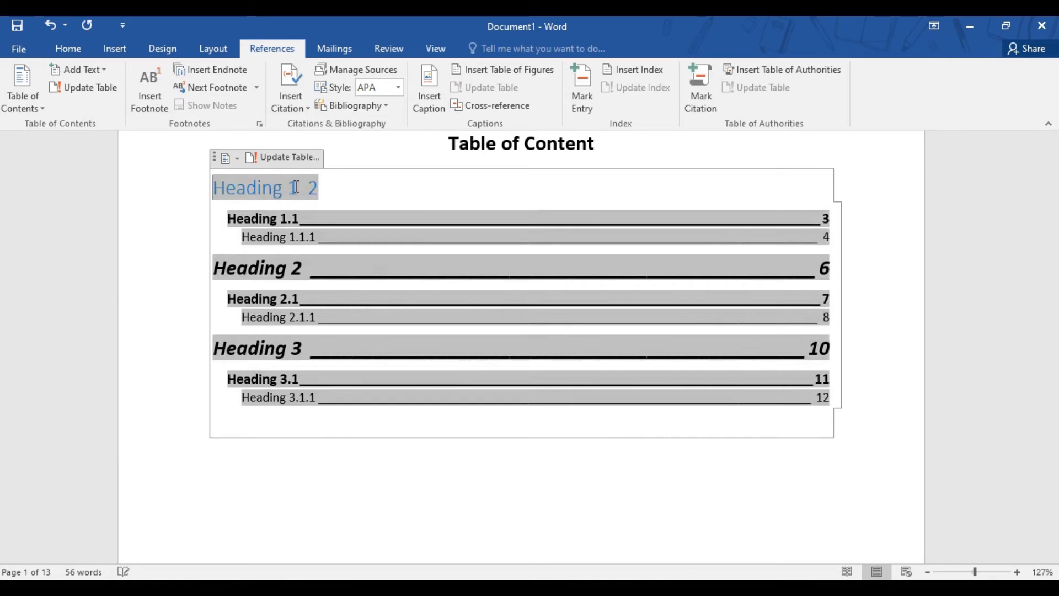
pyautogui.hotkey('ctrl', 'z')
pyautogui.click(397, 545)
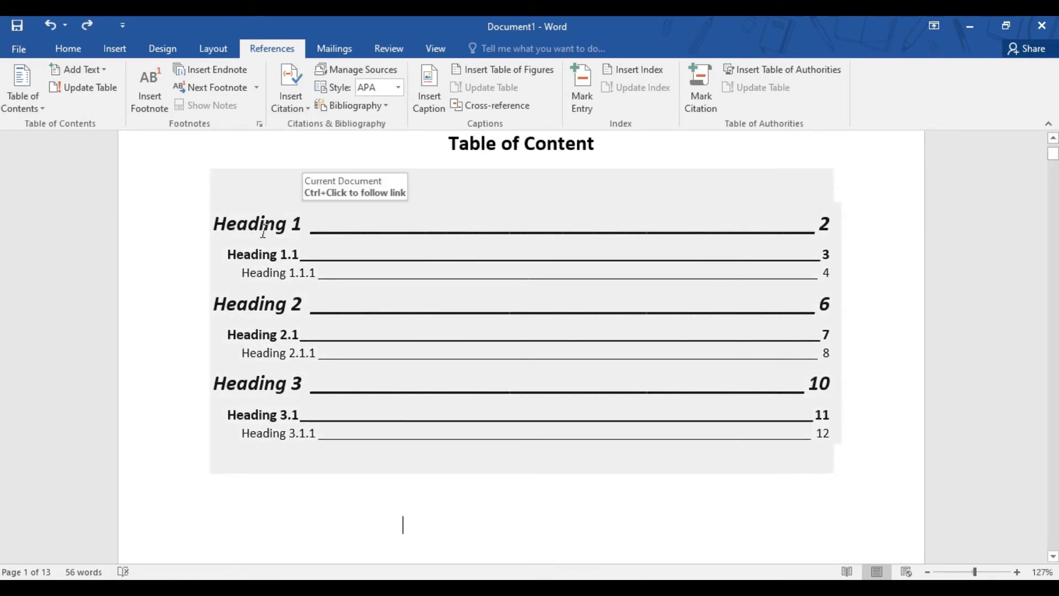
# Follow the Heading 3 entry to its page, return through the headings to the table of contents, and check the heading styles
pyautogui.keyDown('ctrl'); pyautogui.click(296, 383); pyautogui.keyUp('ctrl')
pyautogui.scroll(15, 419, 298)
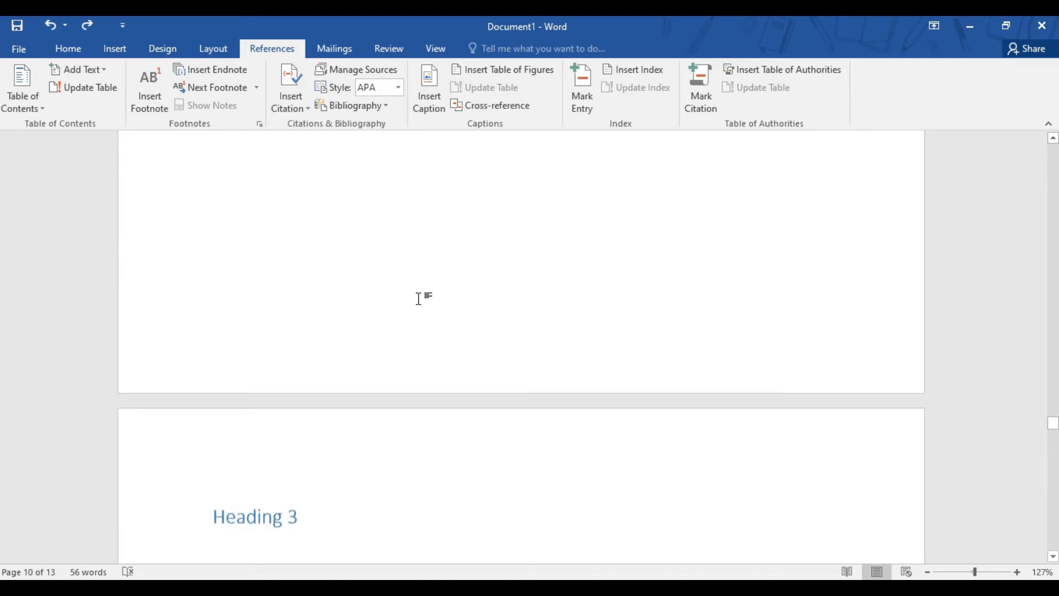
pyautogui.scroll(15, 419, 298)
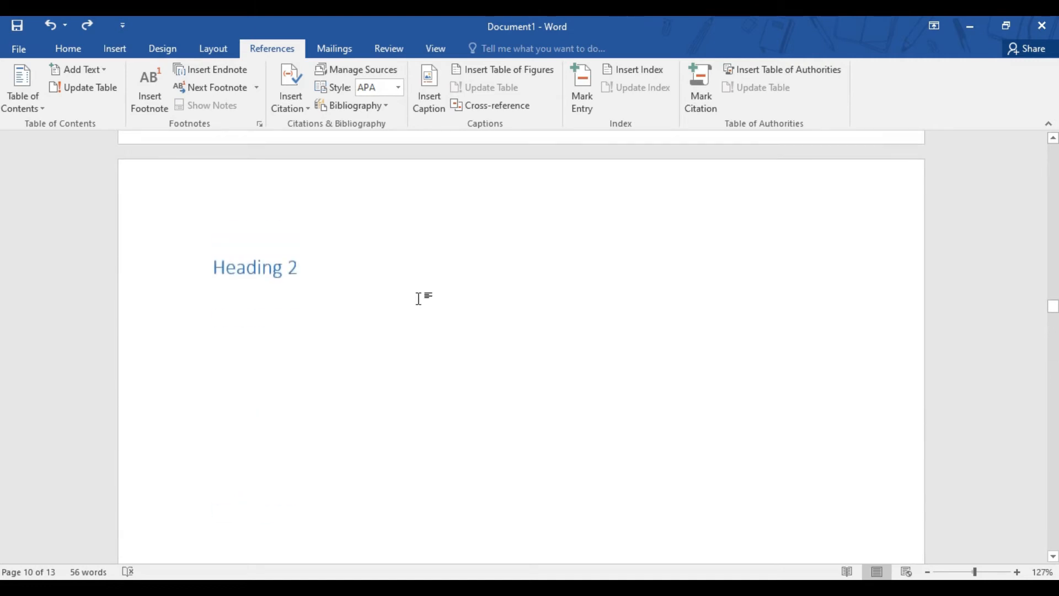
pyautogui.scroll(15, 419, 298)
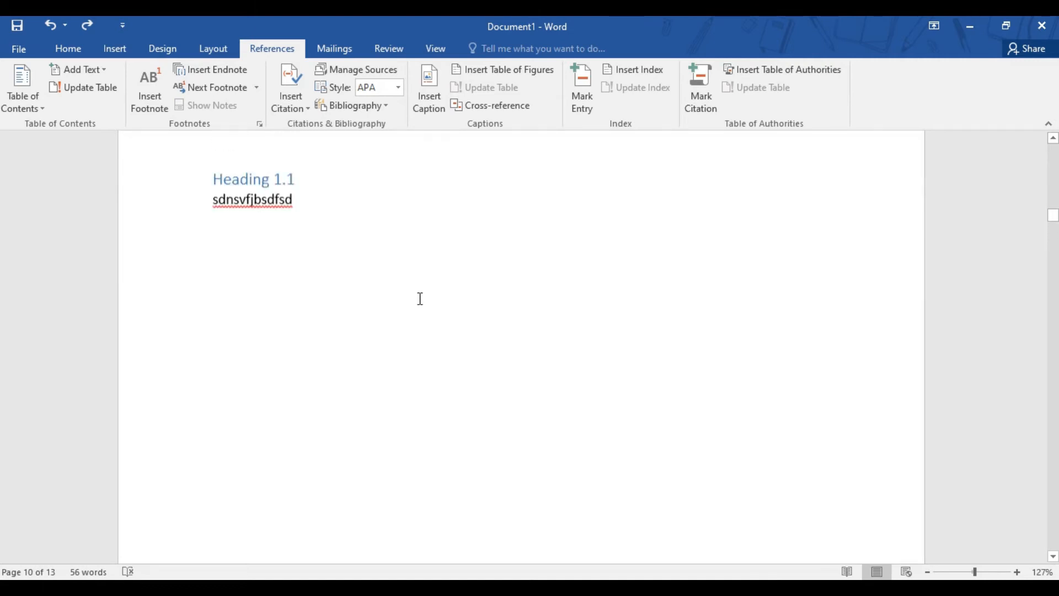
pyautogui.scroll(-4, 419, 298)
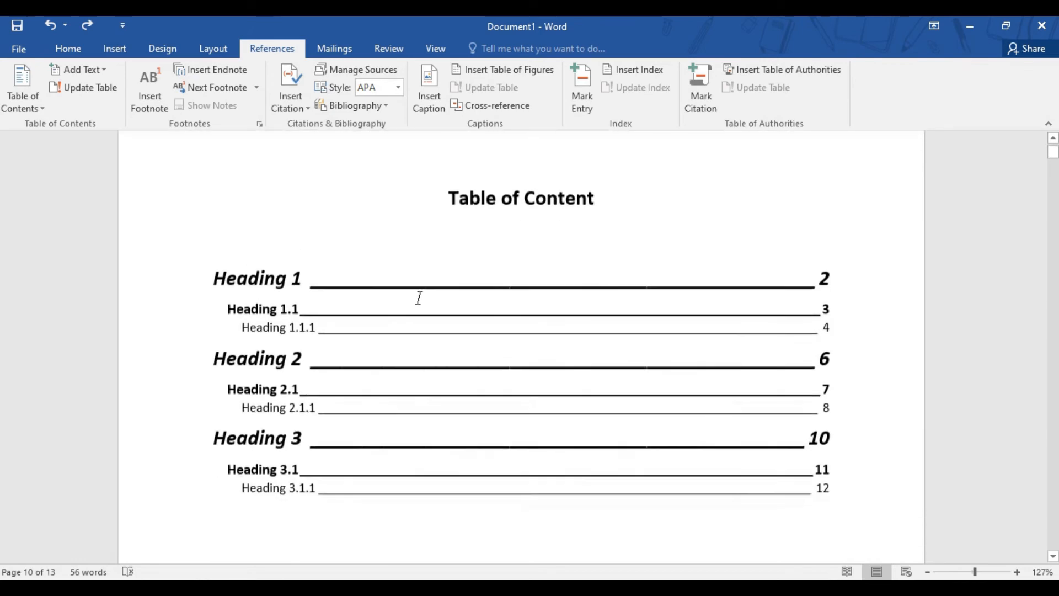
pyautogui.click(392, 291)
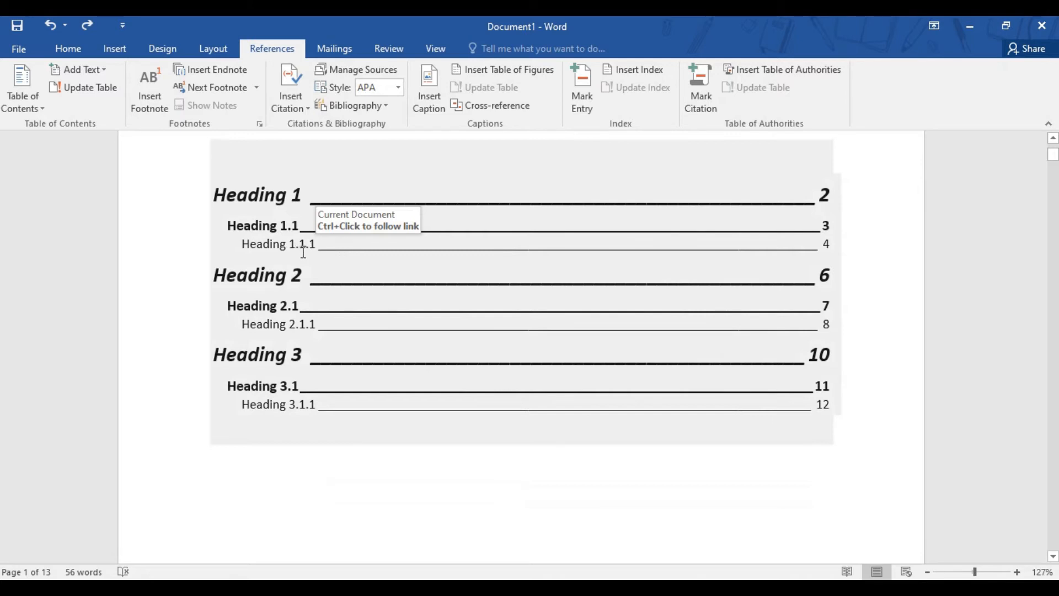
pyautogui.click(70, 49)
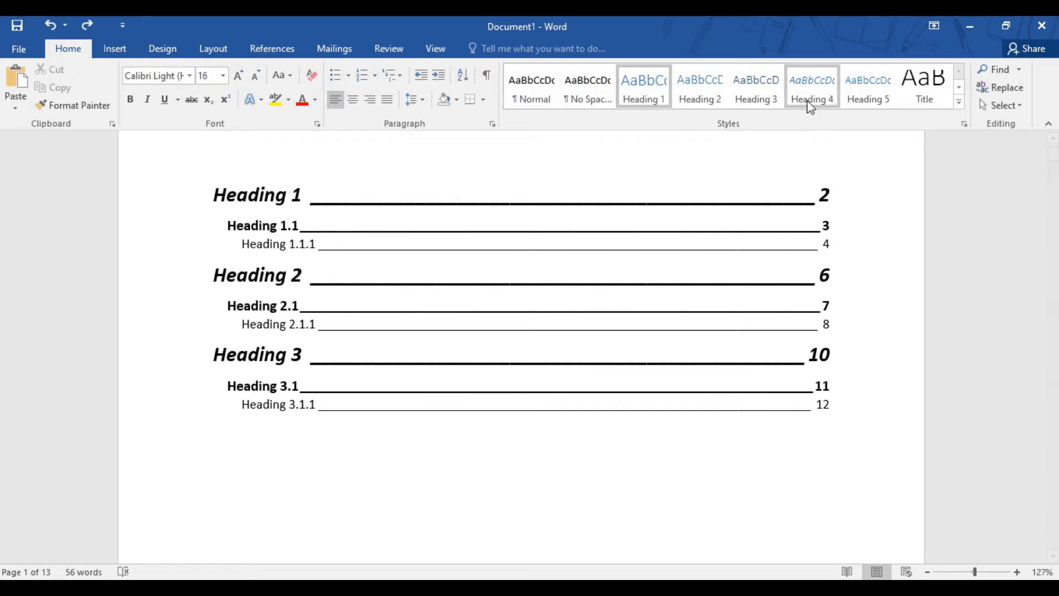
pyautogui.click(450, 491)
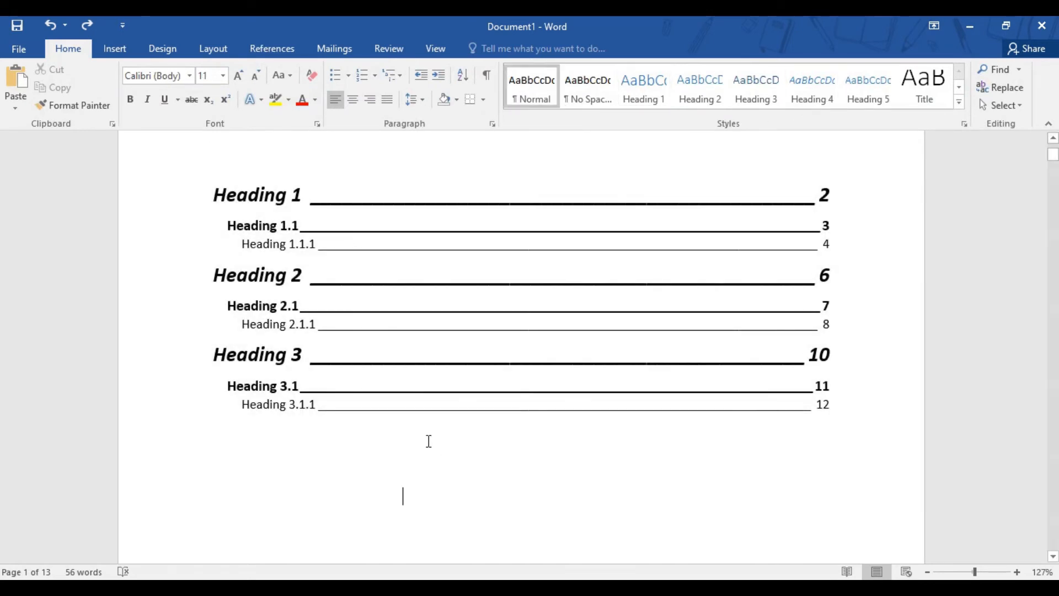
# Remove the automatic table of contents from the first page, keeping the "Table of Content" title
pyautogui.click(335, 260)
pyautogui.scroll(3, 338, 260)
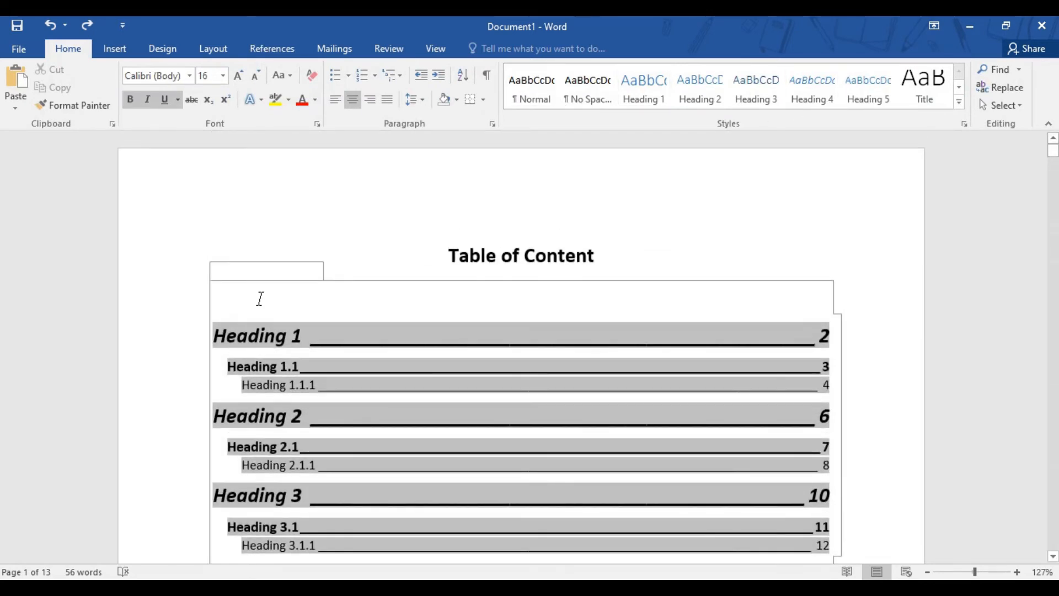
pyautogui.click(254, 304)
pyautogui.click(282, 362)
pyautogui.click(210, 267)
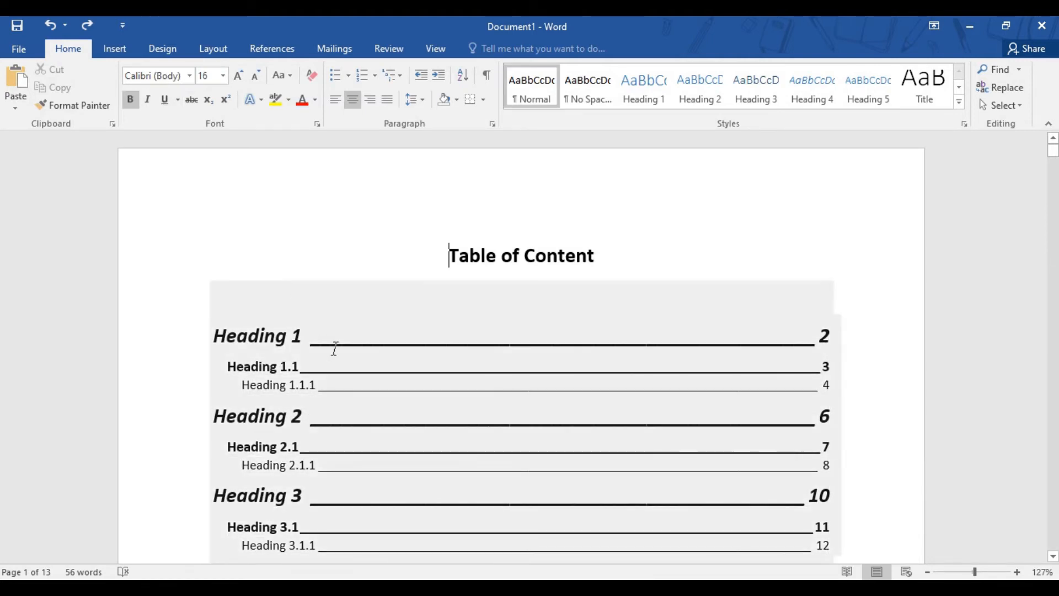
pyautogui.click(333, 346)
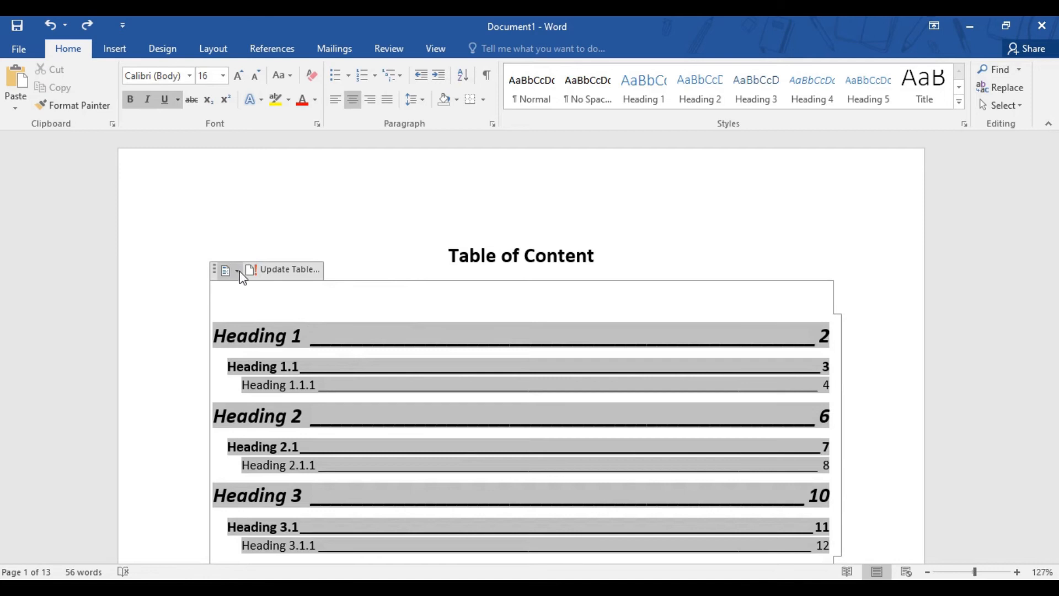
pyautogui.click(236, 271)
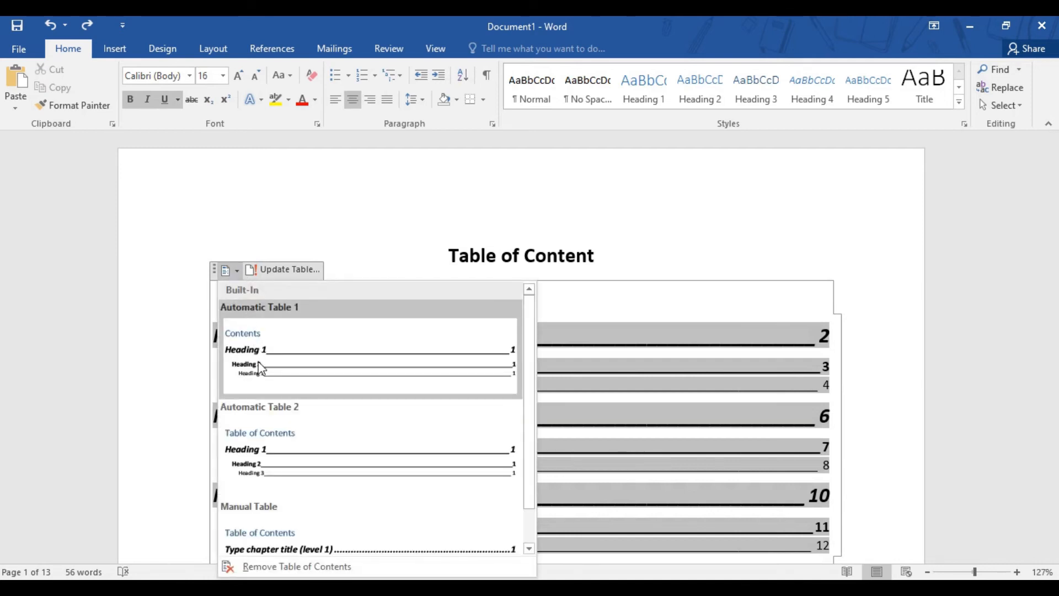
pyautogui.scroll(-1, 258, 362)
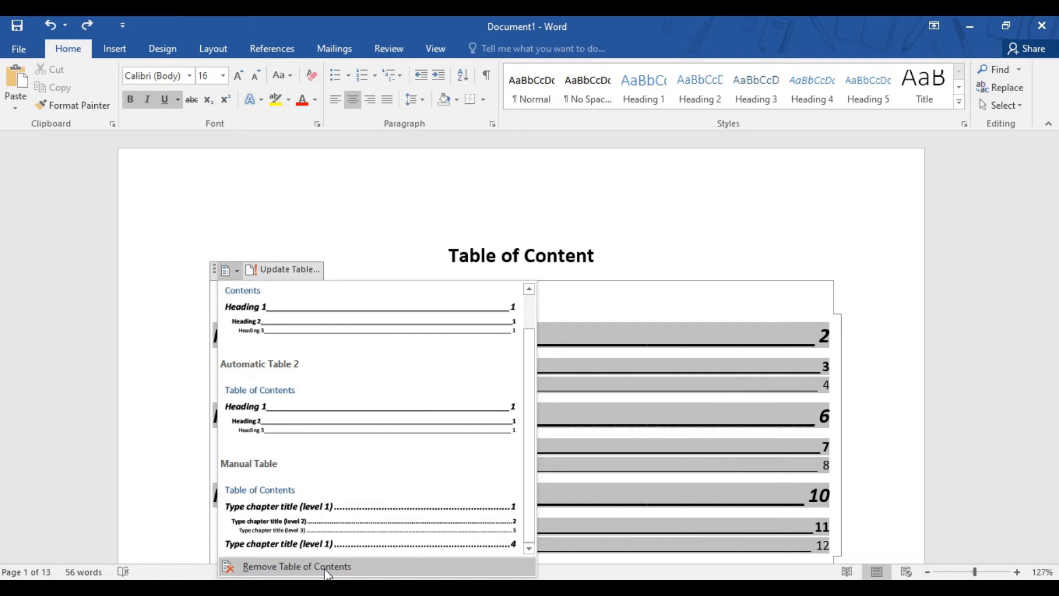
pyautogui.click(328, 568)
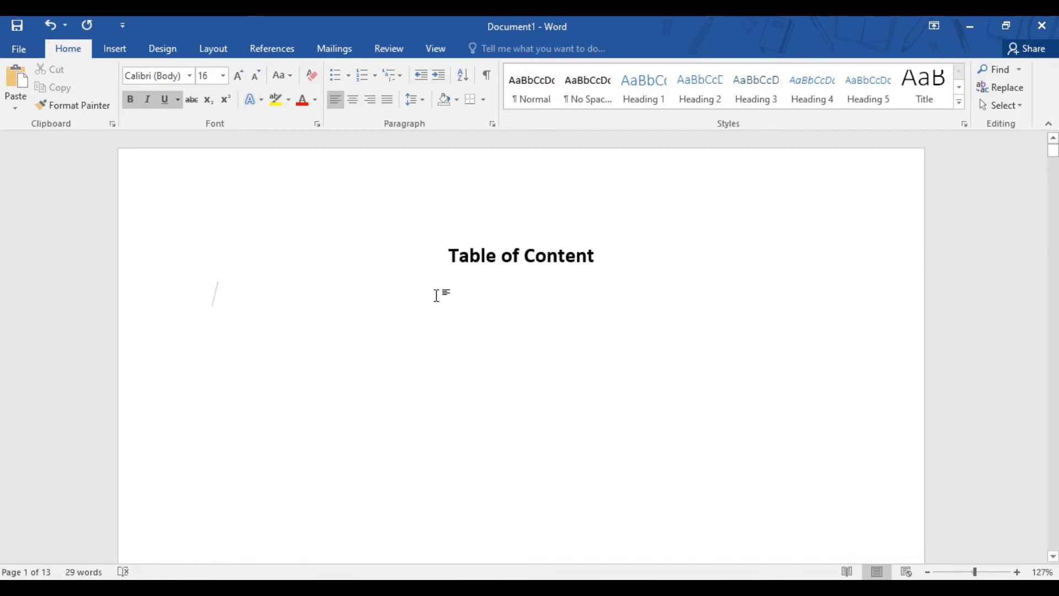
# Start a custom table of contents below the title and open its options for assigning styles to levels
pyautogui.click(113, 54)
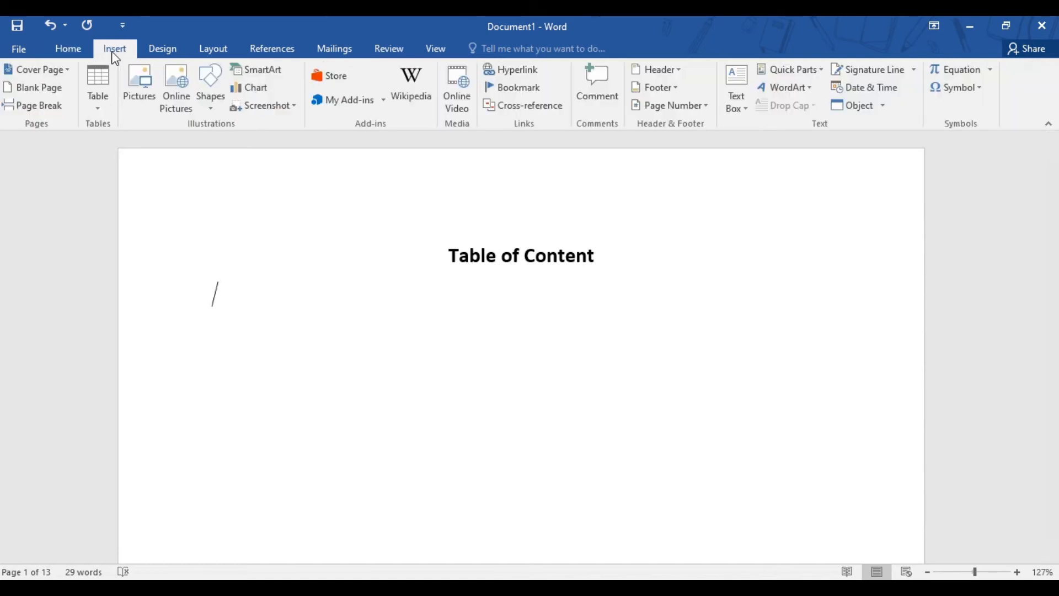
pyautogui.click(302, 54)
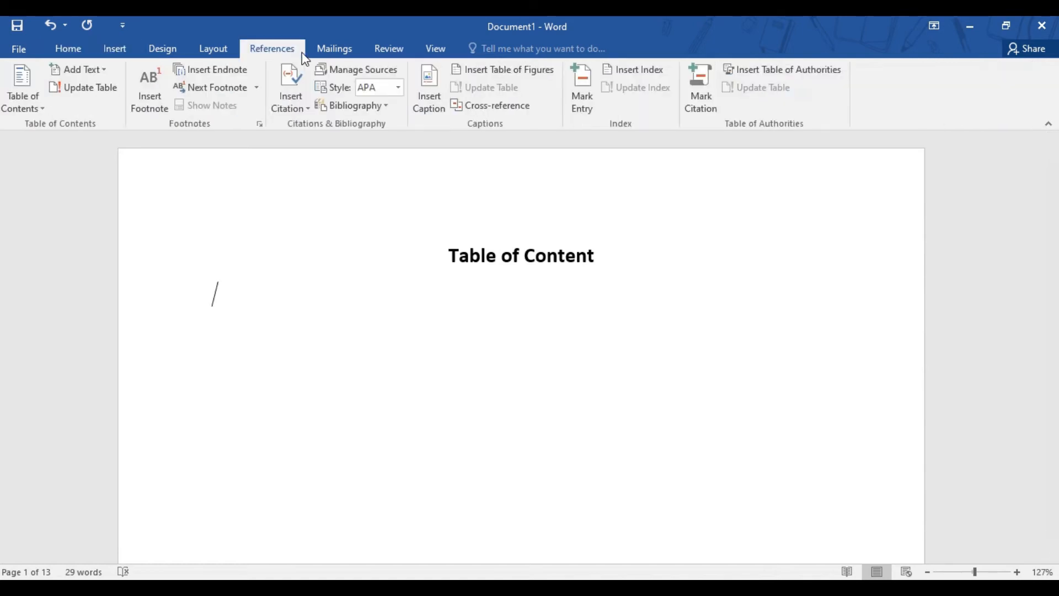
pyautogui.click(43, 114)
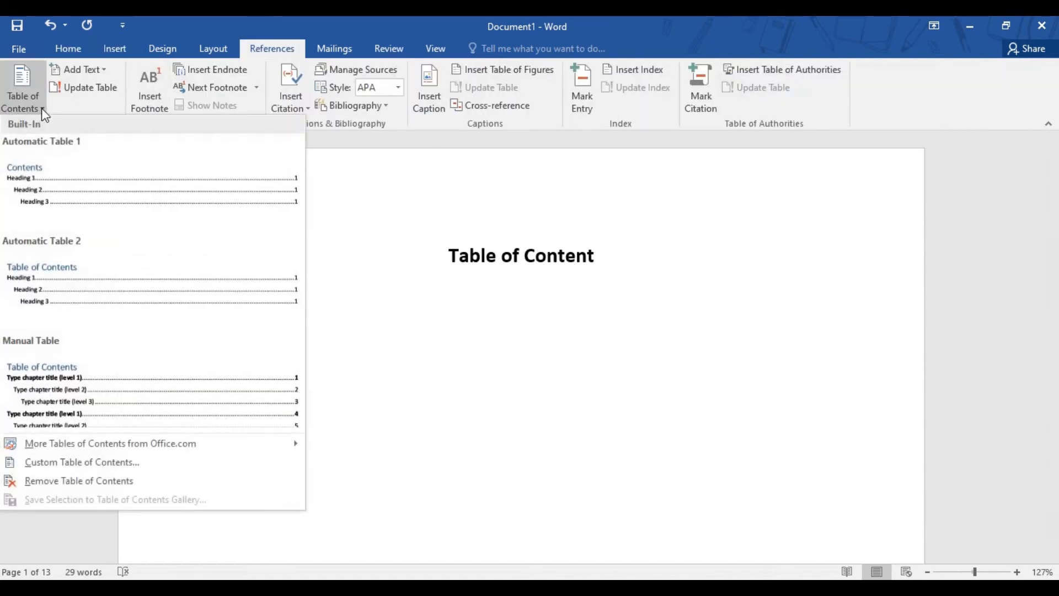
pyautogui.click(90, 462)
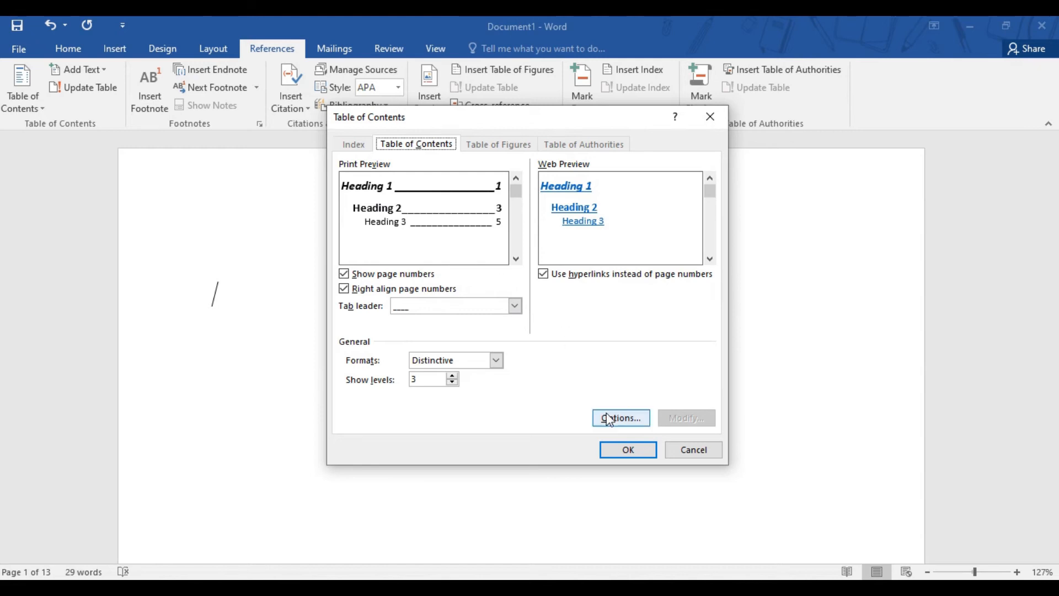
pyautogui.click(616, 422)
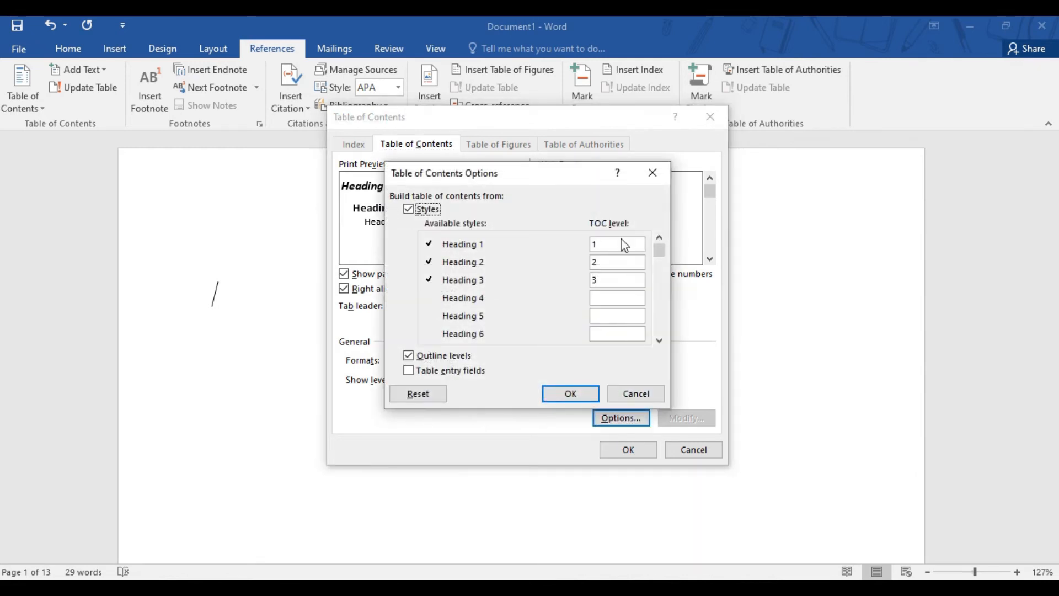
# Try assigning TOC level 2 to the Heading 4 style and level 4 to the Heading 2 style
pyautogui.click(602, 299)
pyautogui.write('4')
pyautogui.press('BackSpace')
pyautogui.press('BackSpace')
pyautogui.click(577, 390)
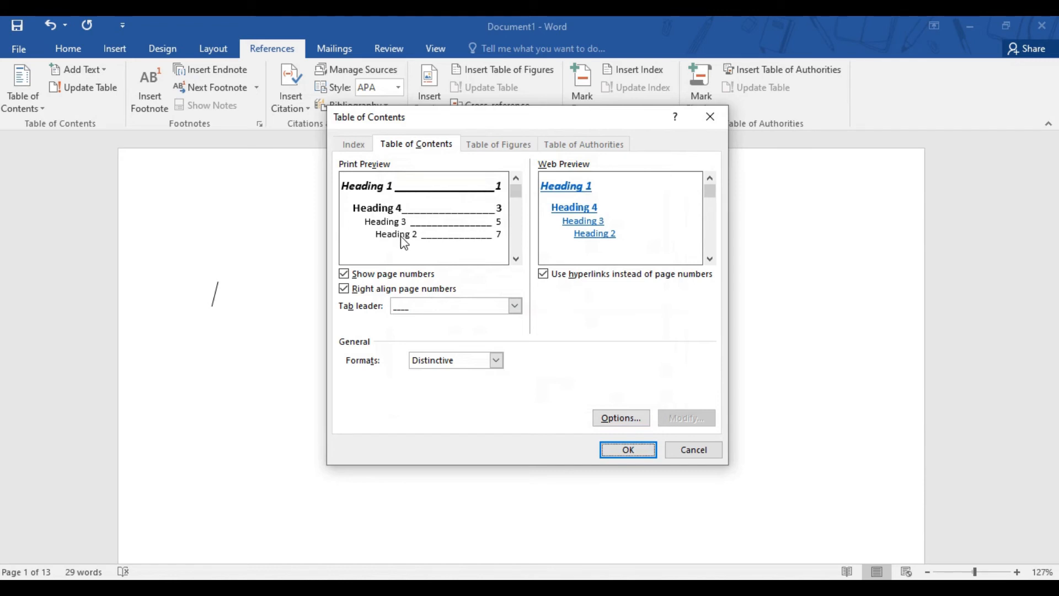
# Set the TOC level to 2 for the Heading 2 style and 4 for the Heading 4 style
pyautogui.click(620, 418)
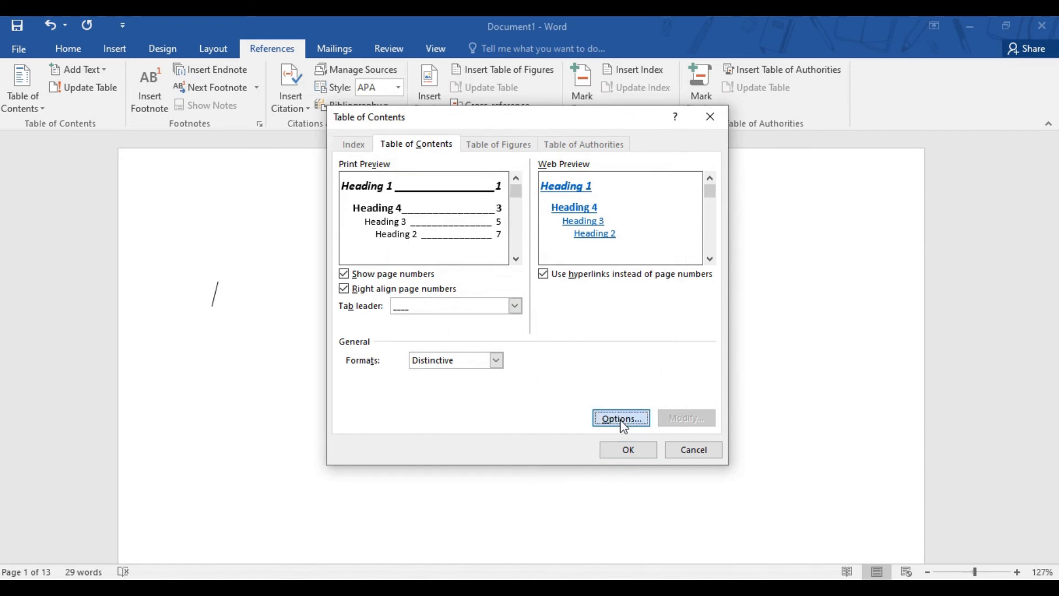
pyautogui.click(614, 262)
pyautogui.press('BackSpace')
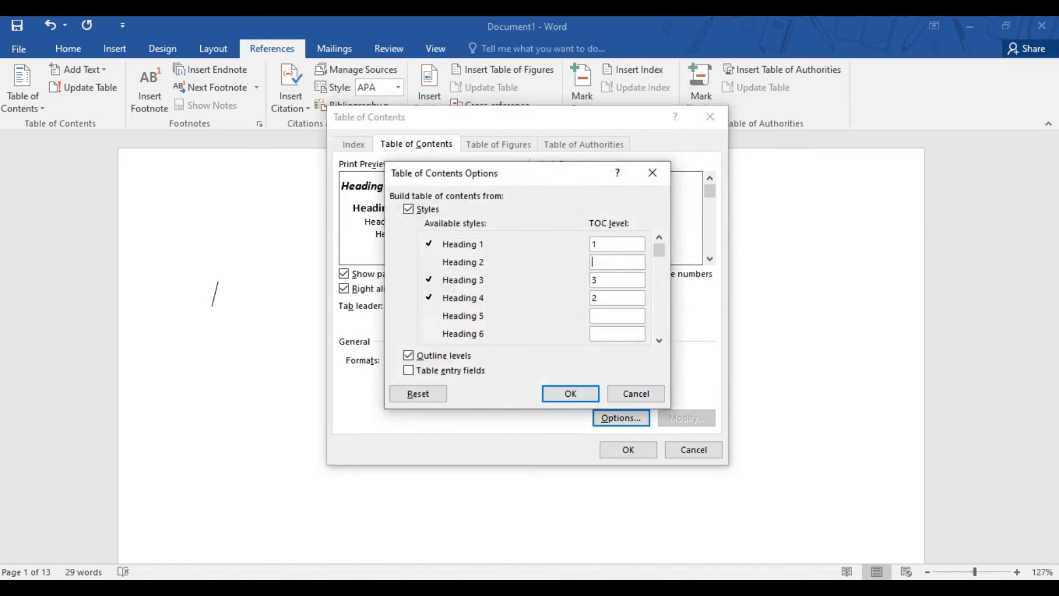
pyautogui.press('Tab')
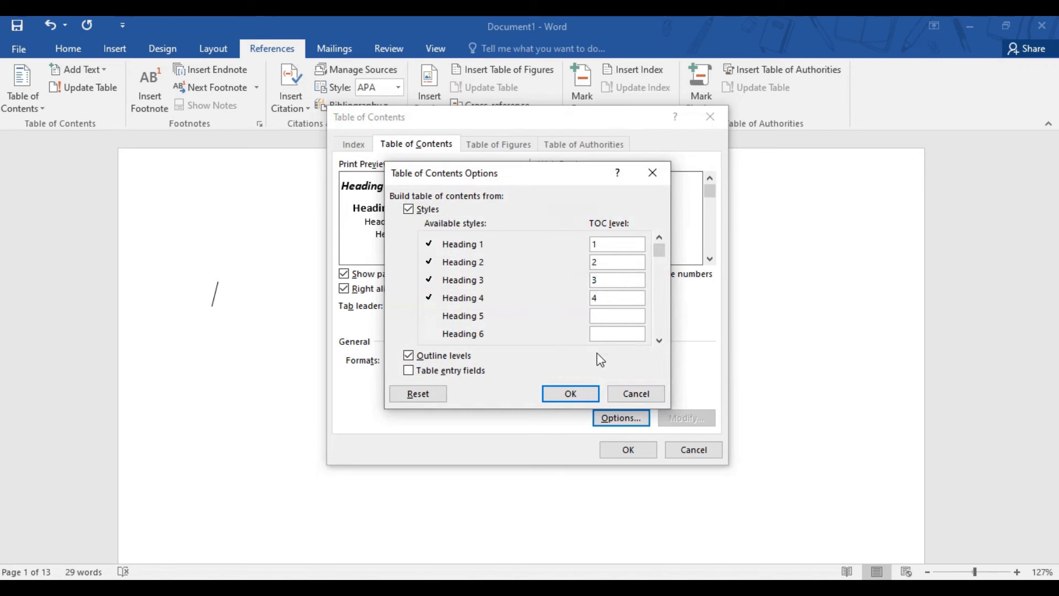
pyautogui.click(588, 395)
# Reopen the table of contents options, review the available styles and their TOC levels, and accept the assignments
pyautogui.click(614, 421)
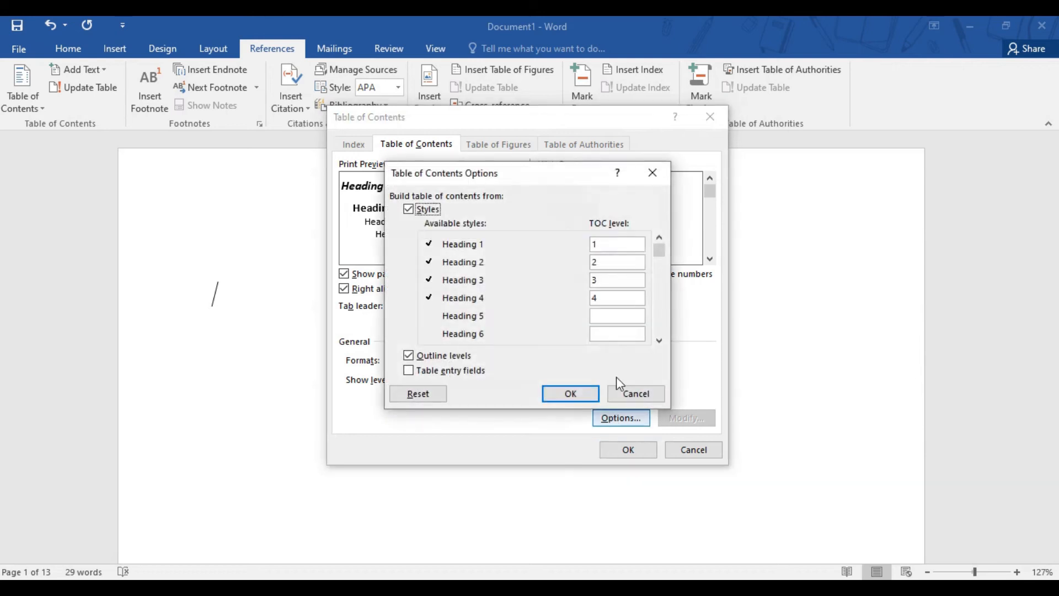
pyautogui.moveTo(661, 267); pyautogui.dragTo(661, 293)
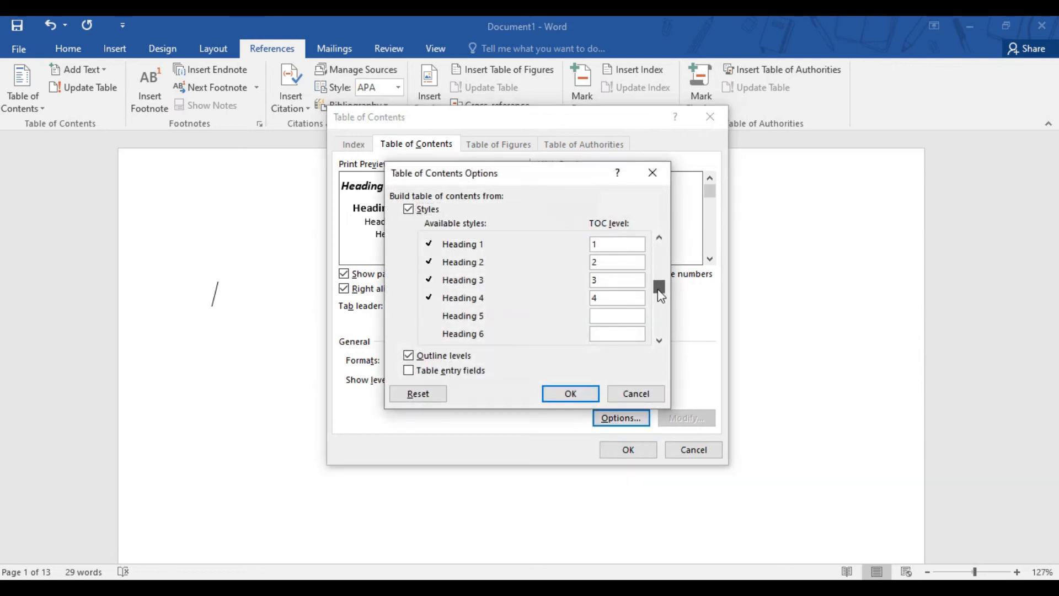
pyautogui.click(660, 340)
pyautogui.click(660, 340)
pyautogui.click(659, 340)
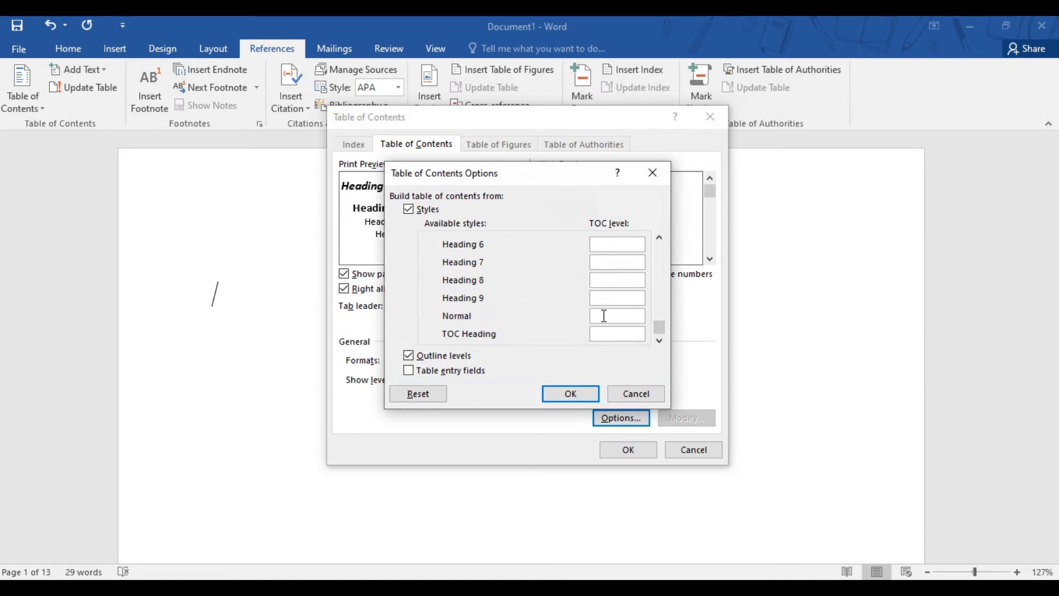
pyautogui.click(660, 237)
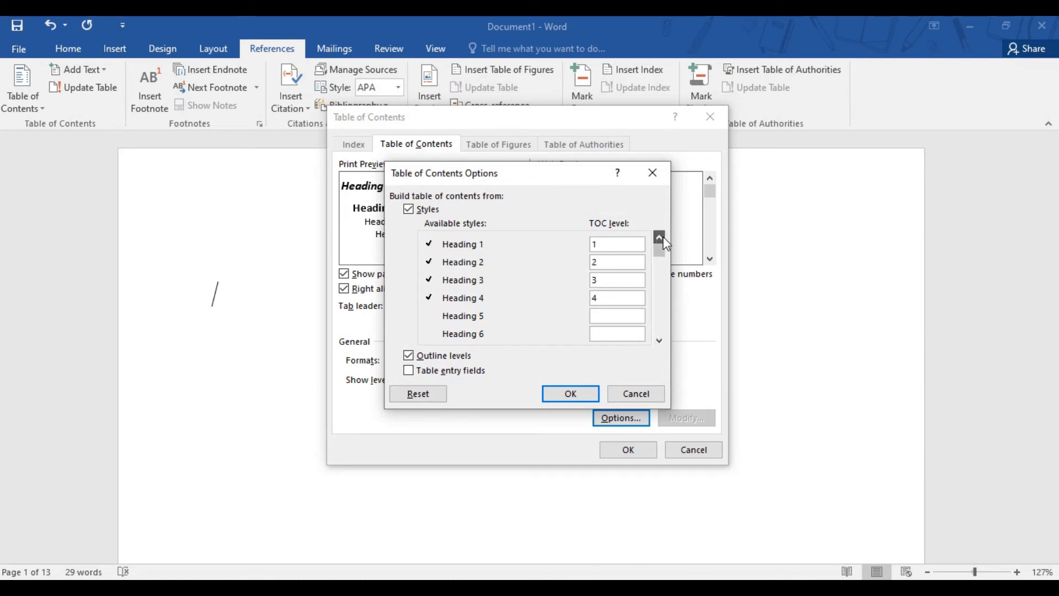
pyautogui.click(572, 393)
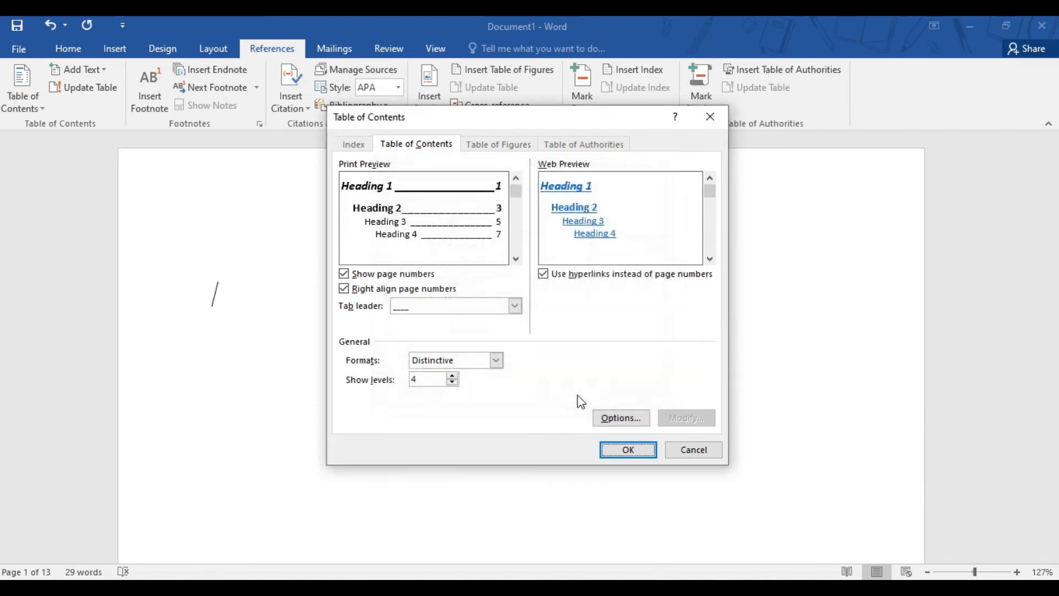
# Try the Classic, Distinctive, Fancy and Modern formats for the table of contents
pyautogui.click(497, 360)
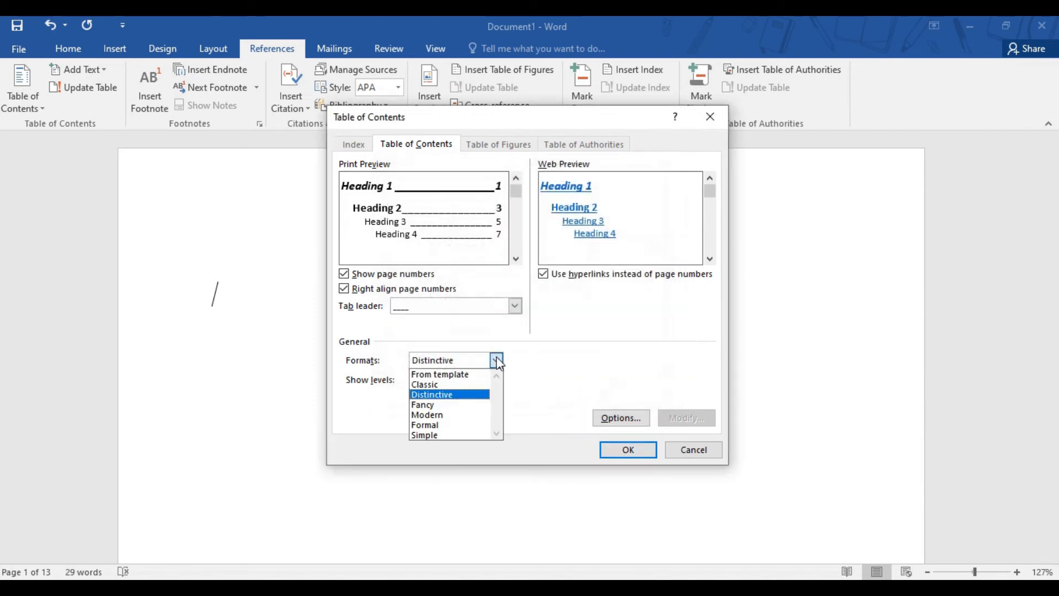
pyautogui.click(443, 385)
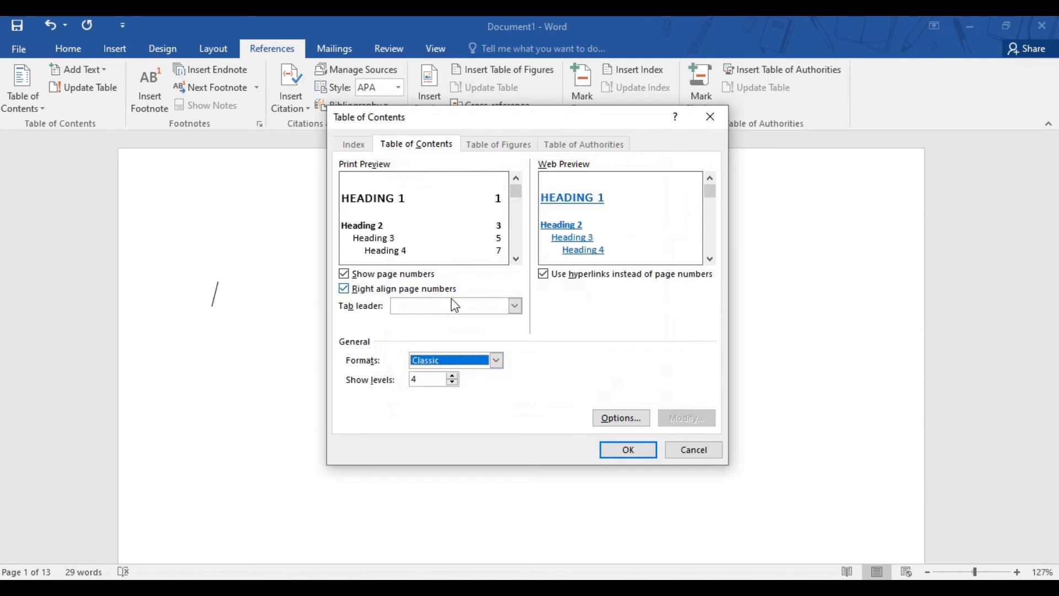
pyautogui.click(496, 360)
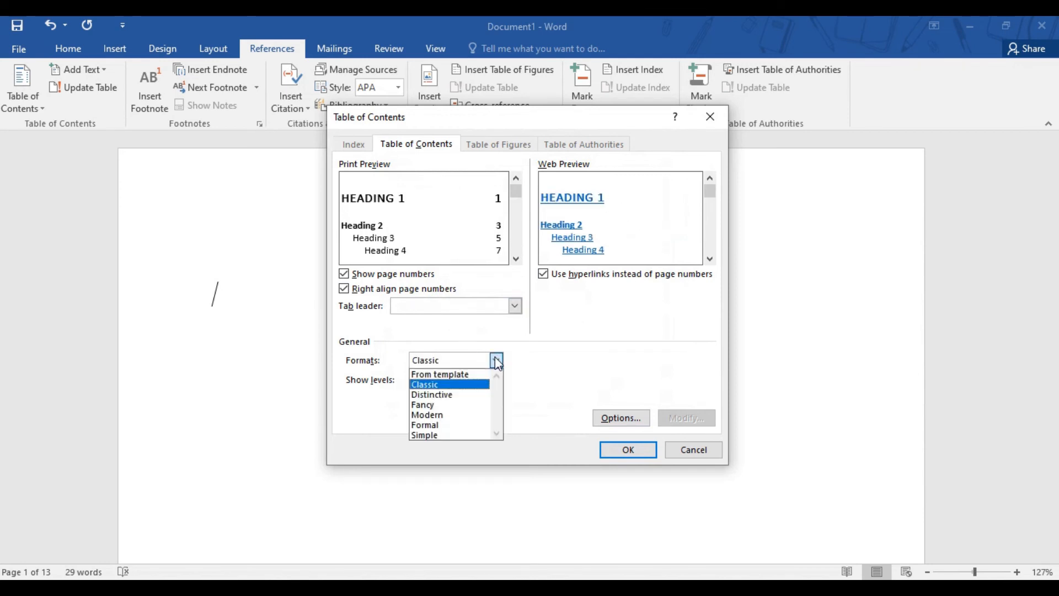
pyautogui.click(435, 395)
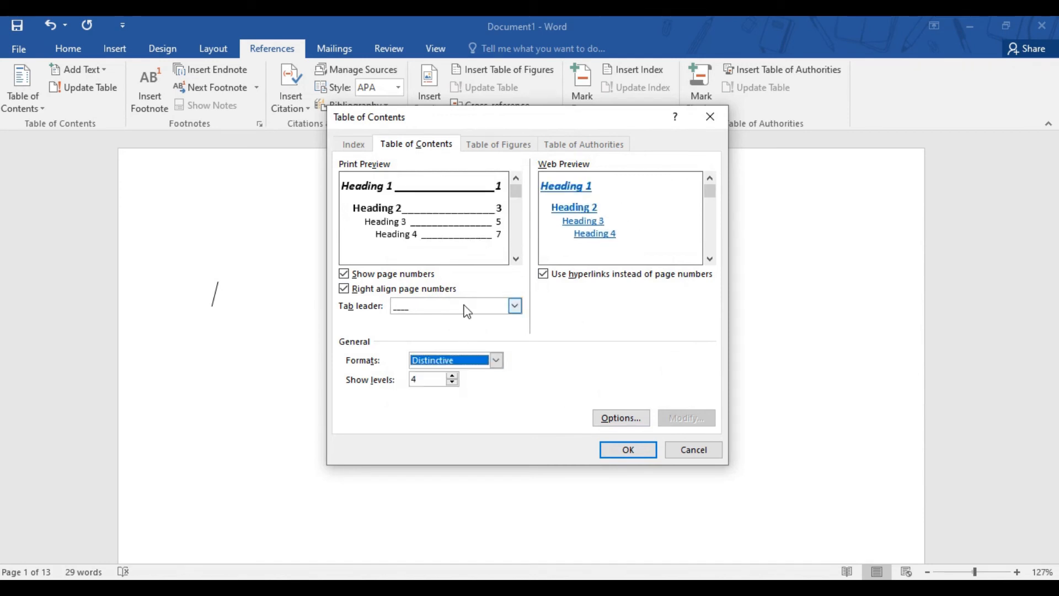
pyautogui.click(501, 363)
pyautogui.click(445, 403)
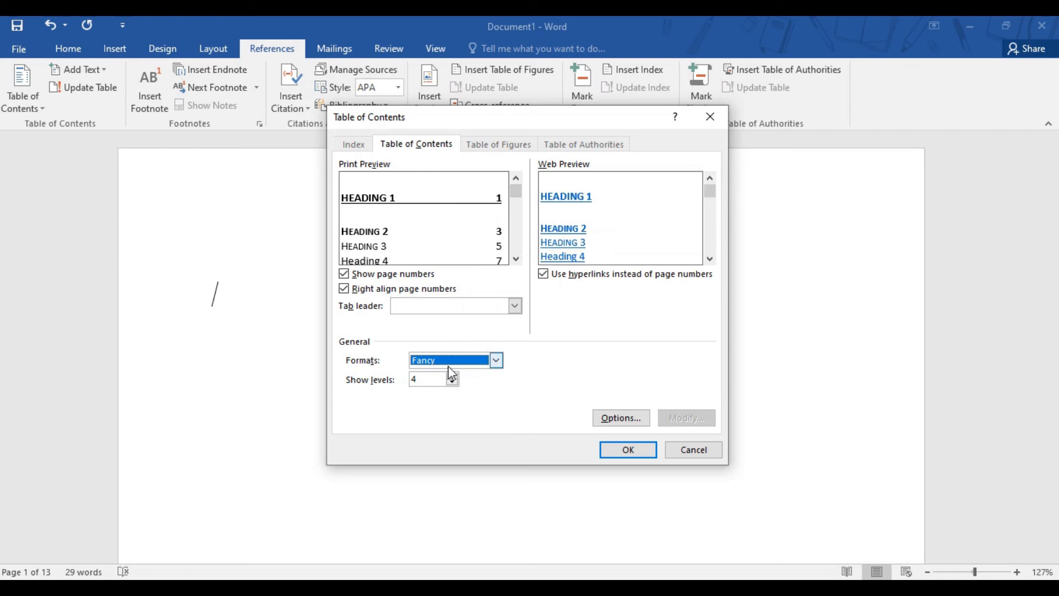
pyautogui.click(497, 362)
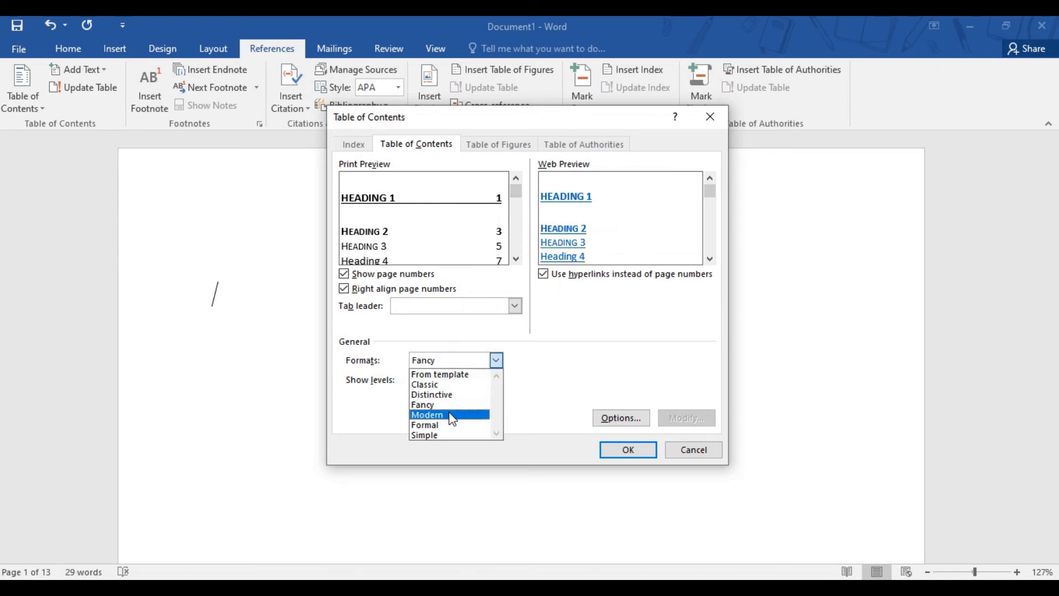
pyautogui.click(451, 417)
# Insert the custom table of contents in the Formal format with 4 levels shown
pyautogui.click(496, 361)
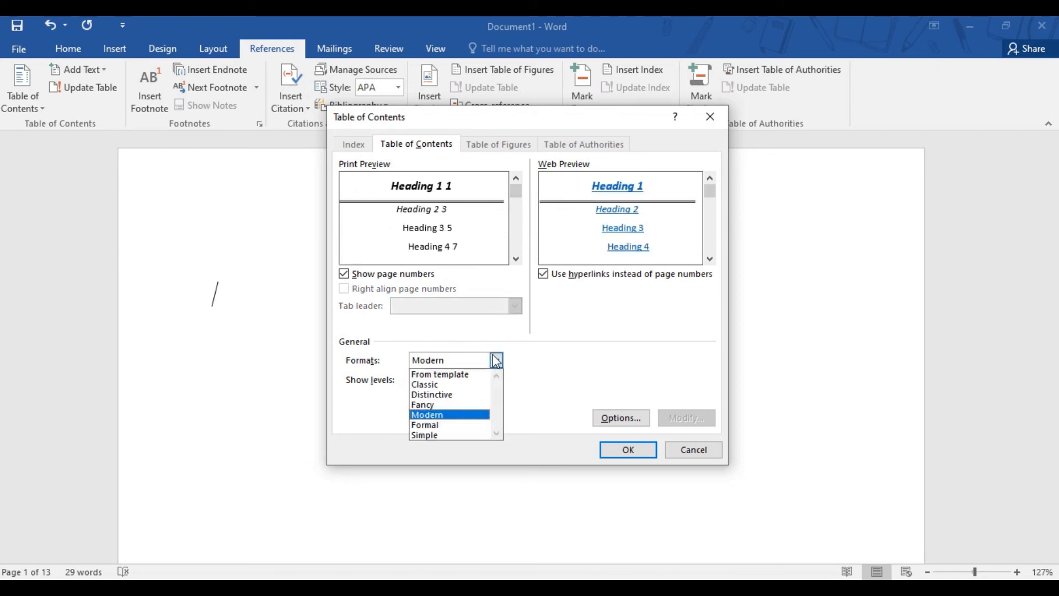
pyautogui.click(450, 425)
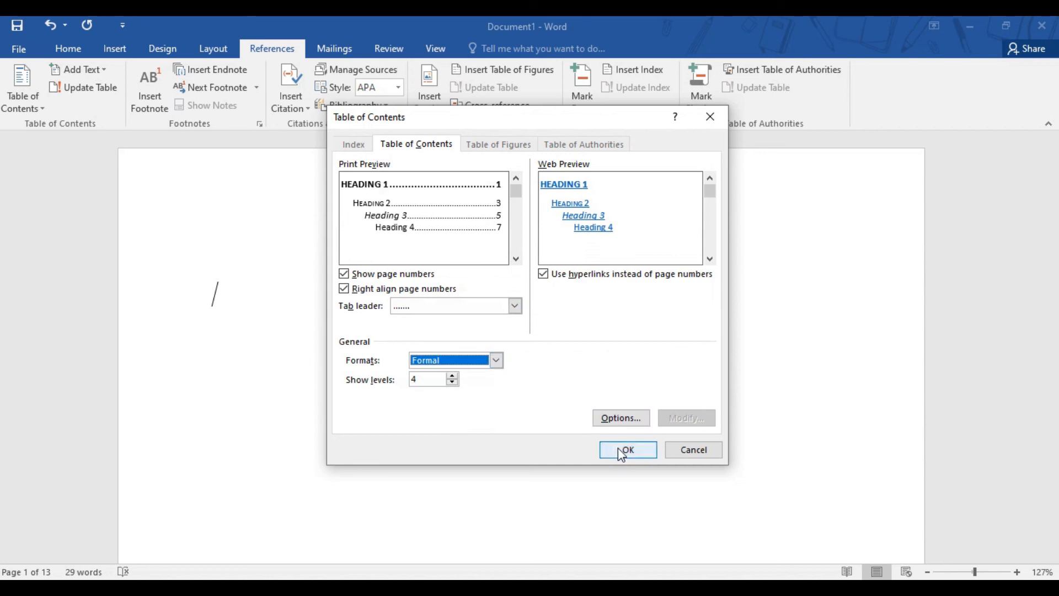
pyautogui.click(452, 382)
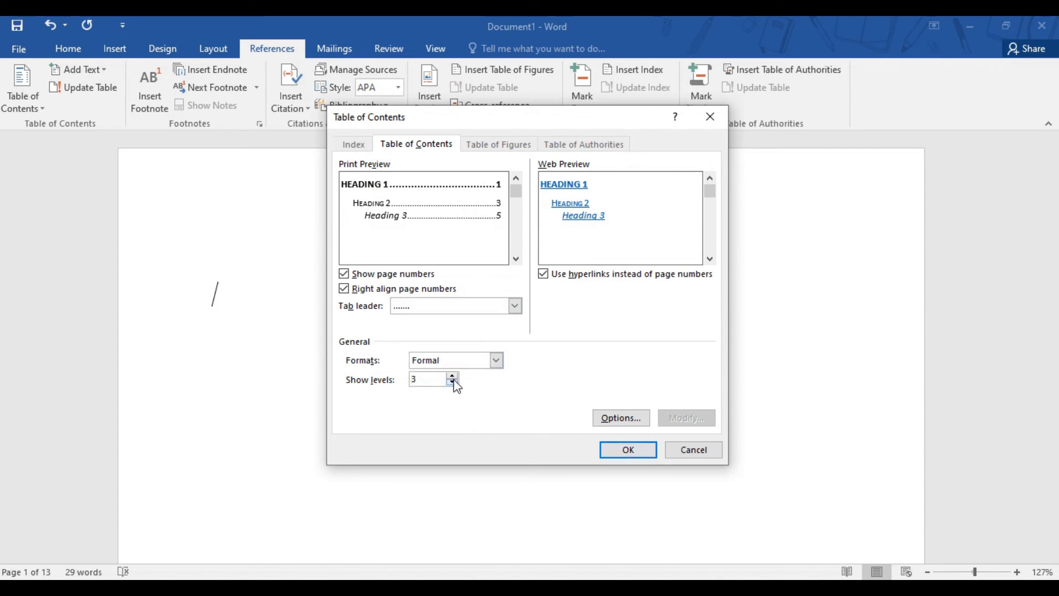
pyautogui.click(452, 382)
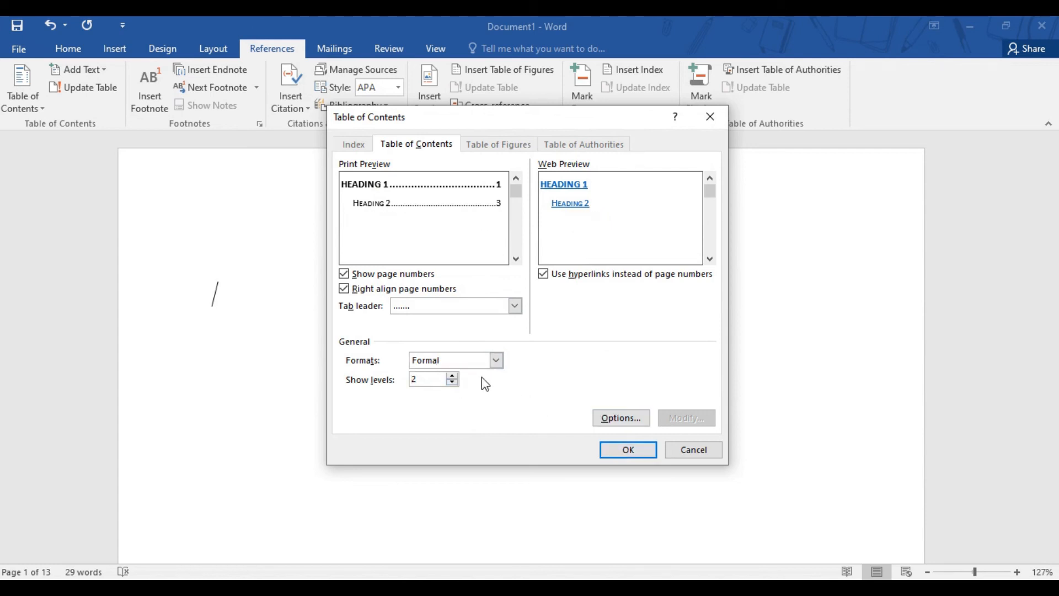
pyautogui.click(453, 376)
pyautogui.click(452, 376)
pyautogui.click(453, 376)
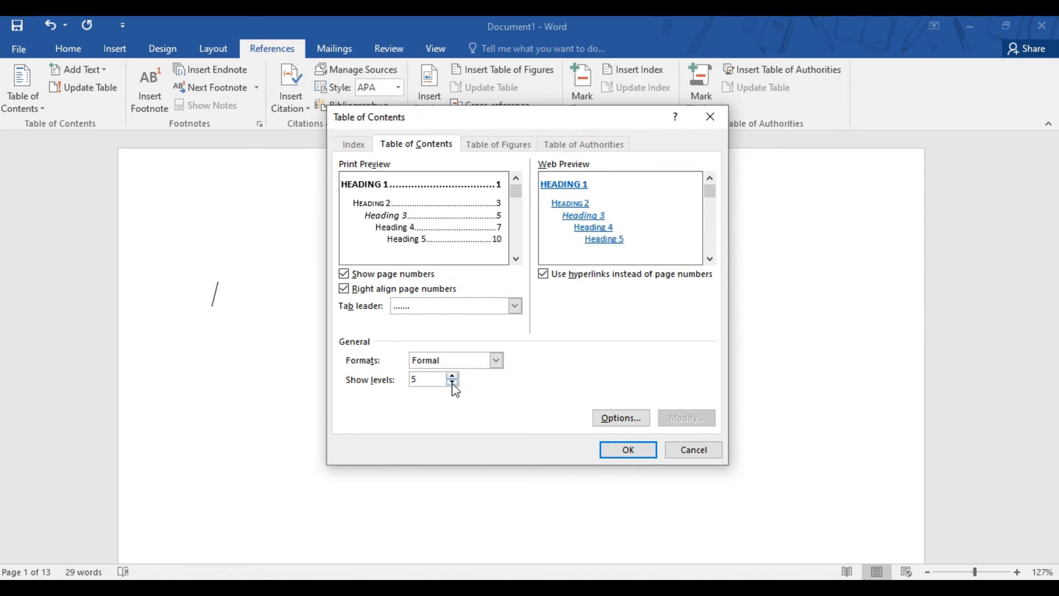
pyautogui.click(453, 383)
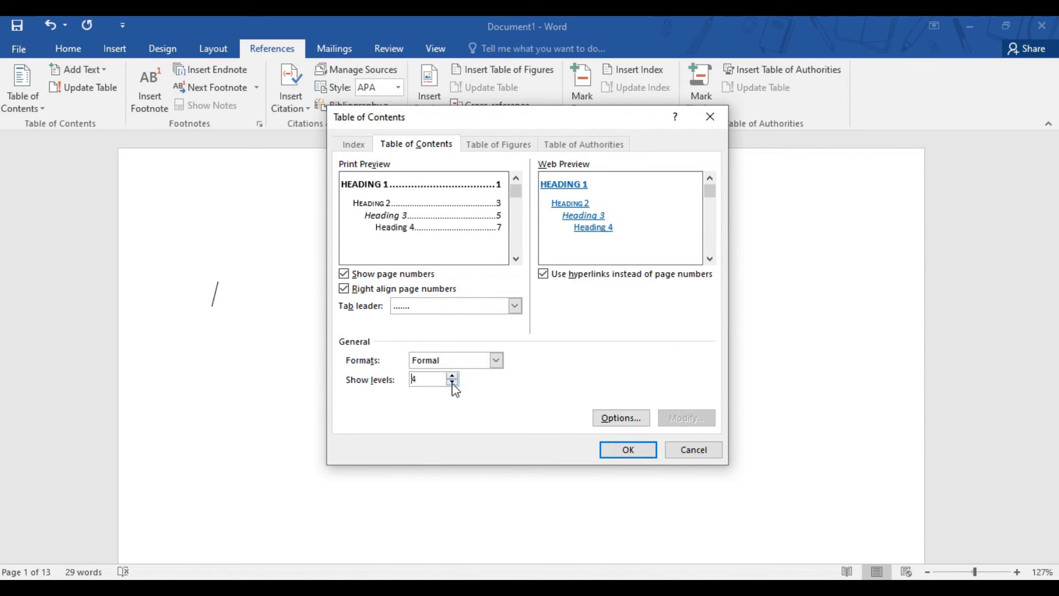
pyautogui.click(618, 452)
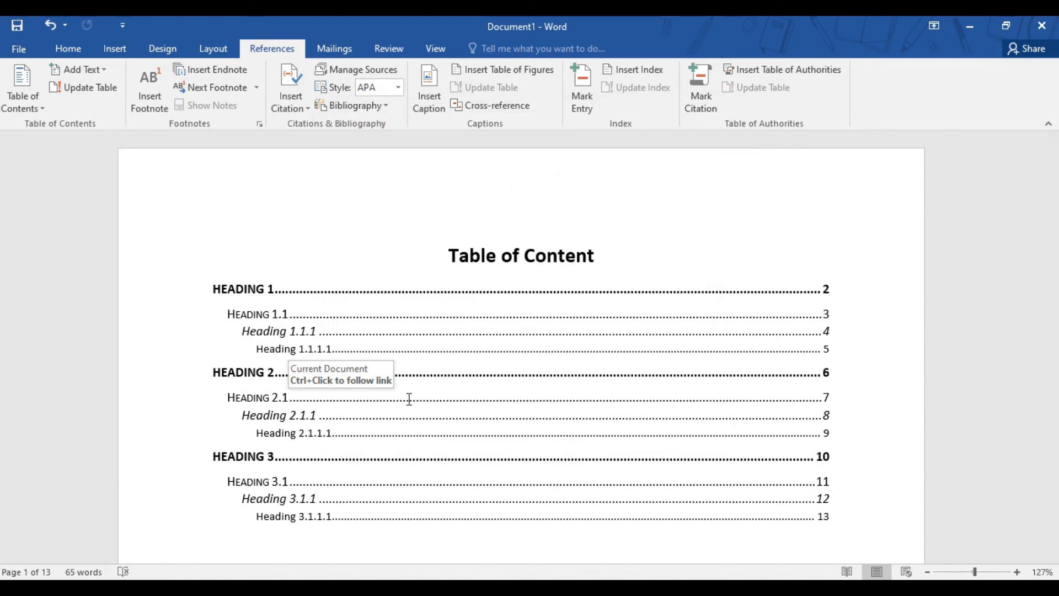
# Follow the Heading 2.1.1.1 entry to its page and insert three page breaks before that heading
pyautogui.keyDown('ctrl'); pyautogui.click(283, 435); pyautogui.keyUp('ctrl')
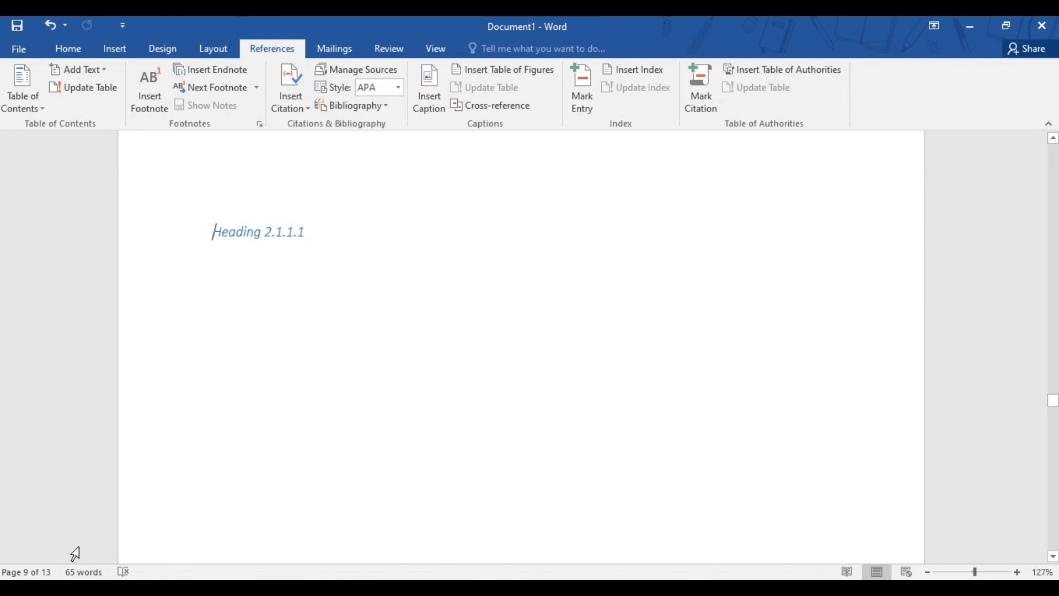
pyautogui.click(68, 47)
pyautogui.click(115, 48)
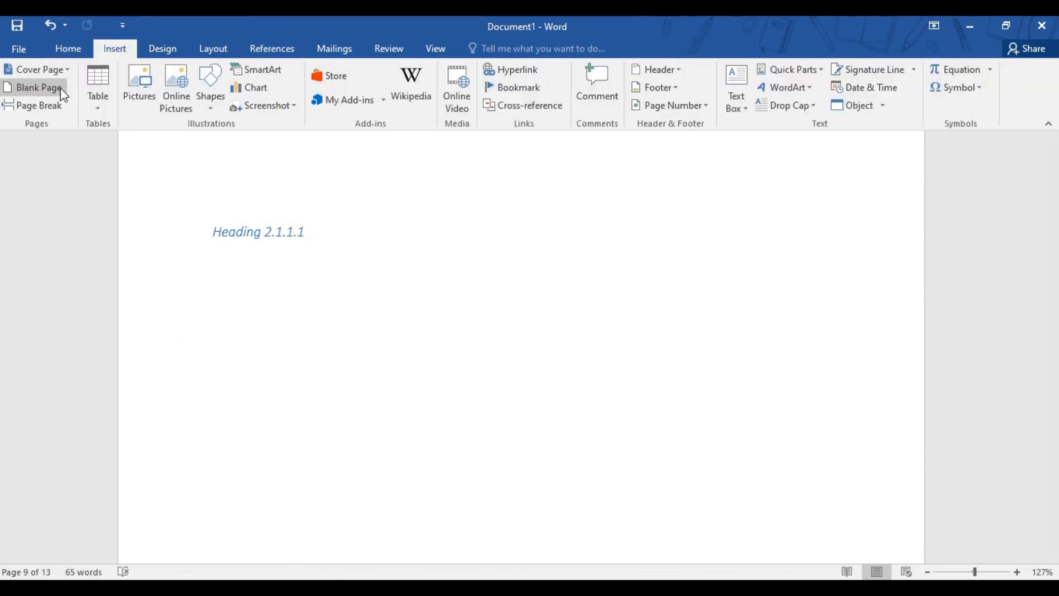
pyautogui.click(48, 109)
pyautogui.click(48, 108)
pyautogui.click(48, 107)
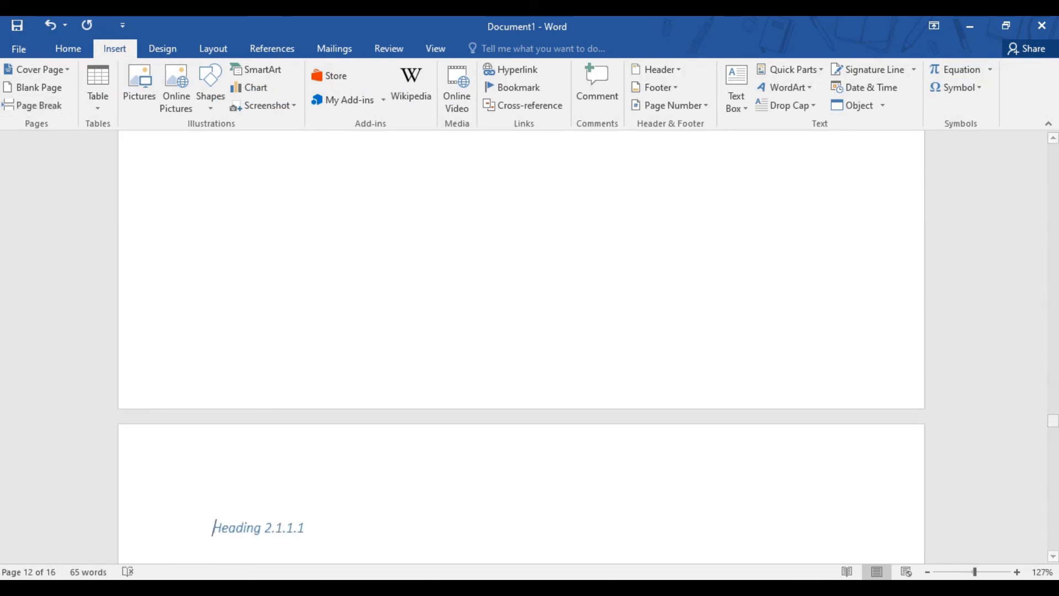
# Update the entire table of contents on the first page and deselect it
pyautogui.moveTo(1052, 422); pyautogui.dragTo(1031, 194)
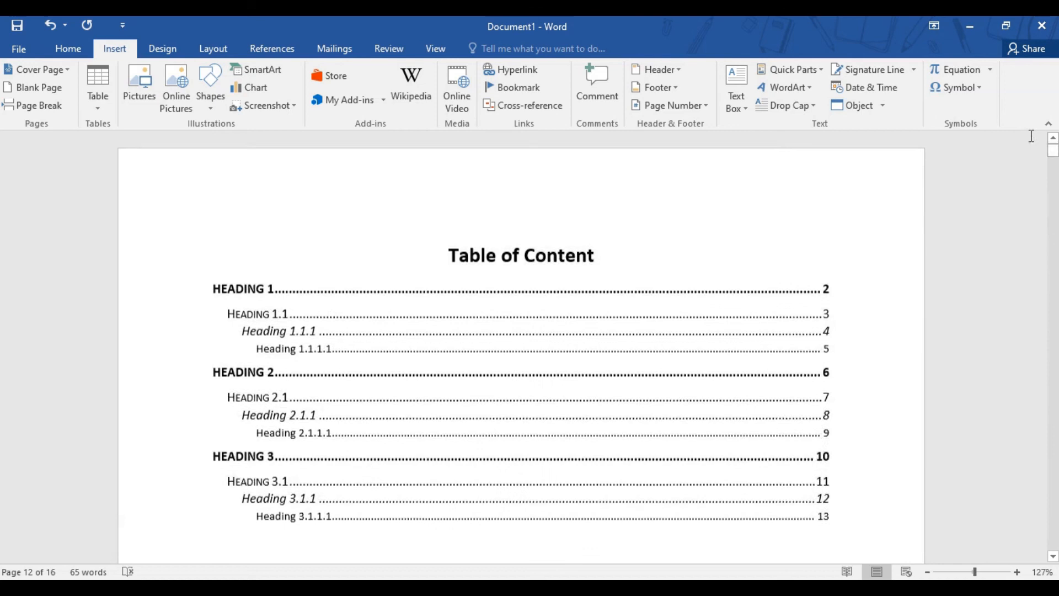
pyautogui.rightClick(398, 353)
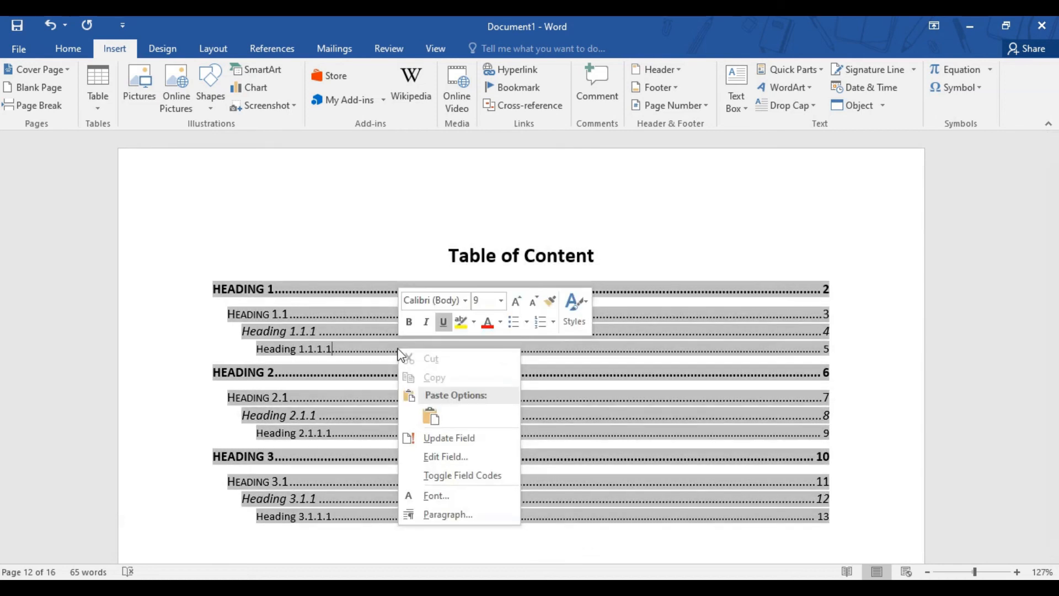
pyautogui.click(460, 440)
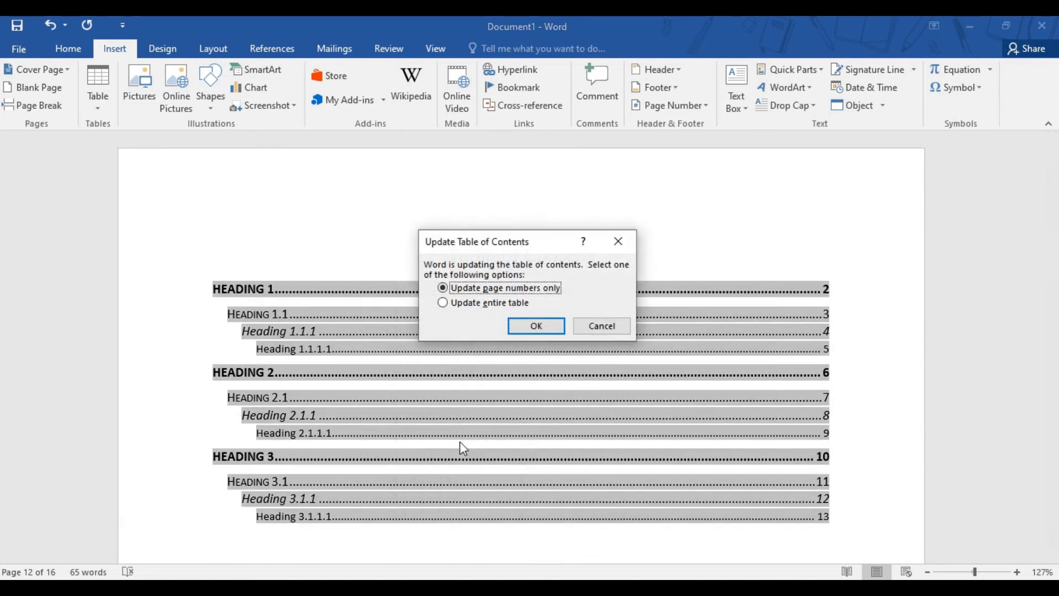
pyautogui.click(495, 303)
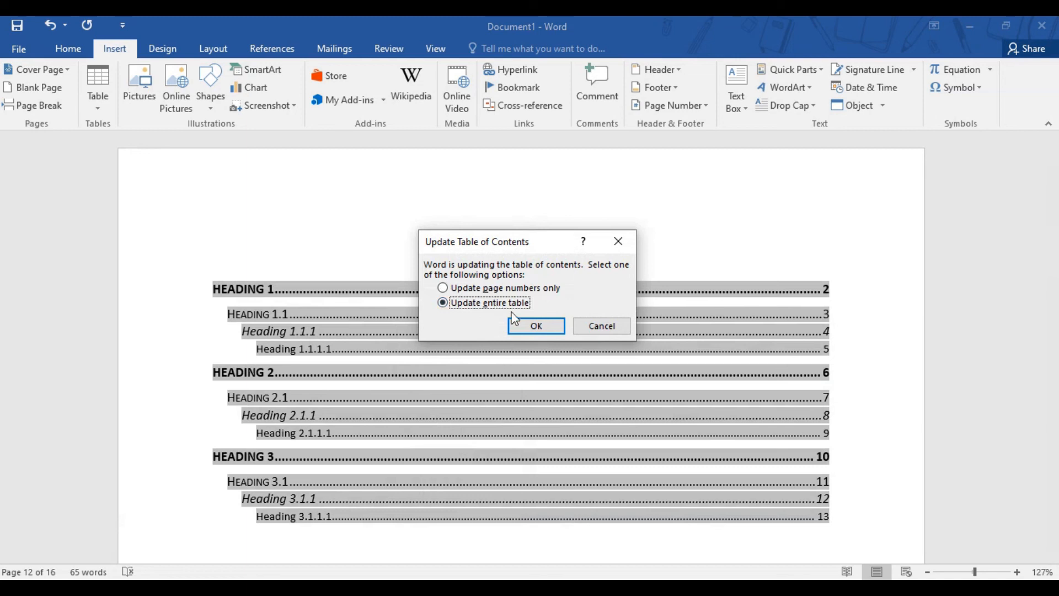
pyautogui.click(535, 328)
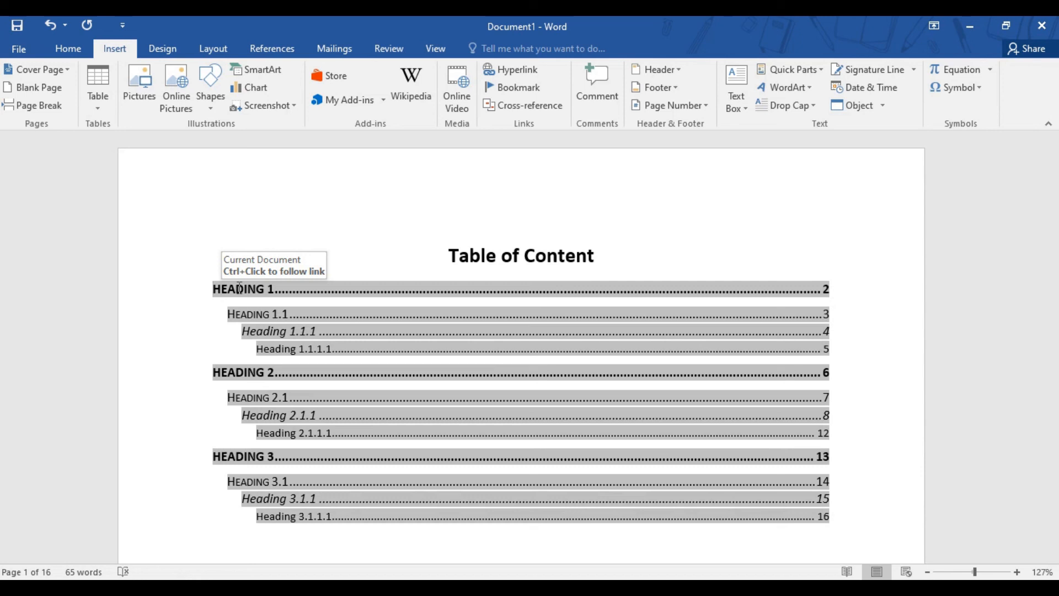
pyautogui.click(640, 251)
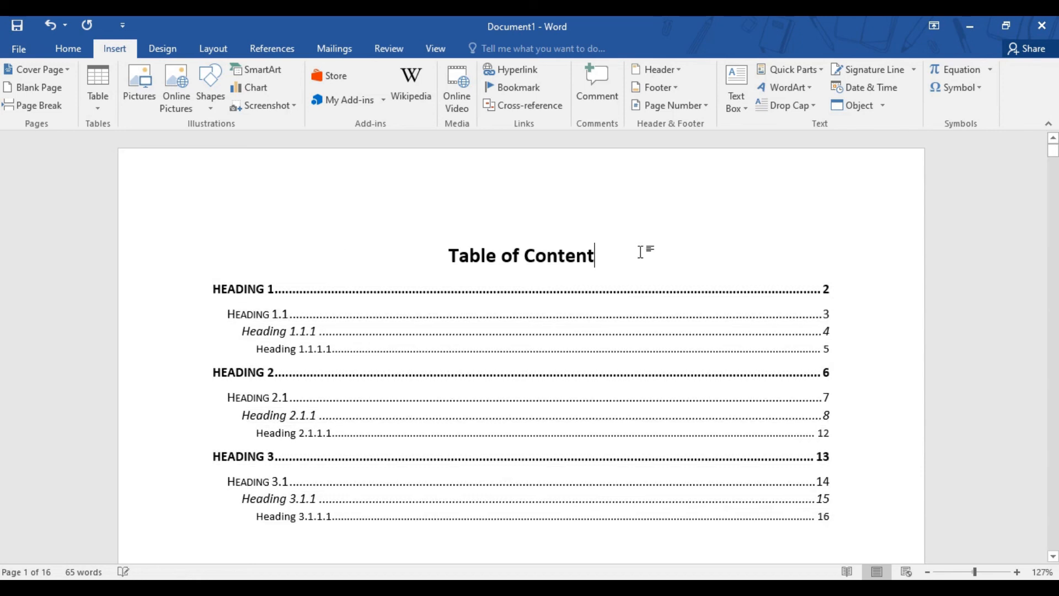